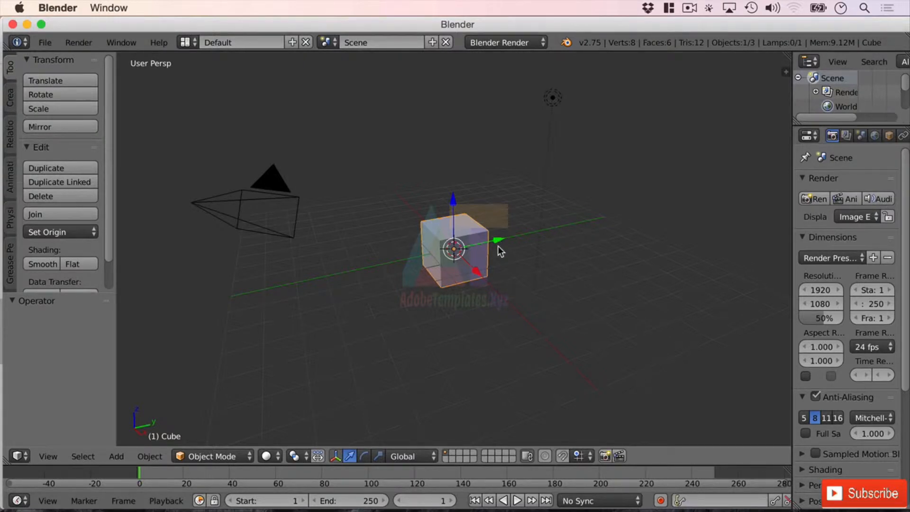
# Delete the default cube and add a UV Sphere mesh at the origin
pyautogui.press('x')
pyautogui.press('Return')
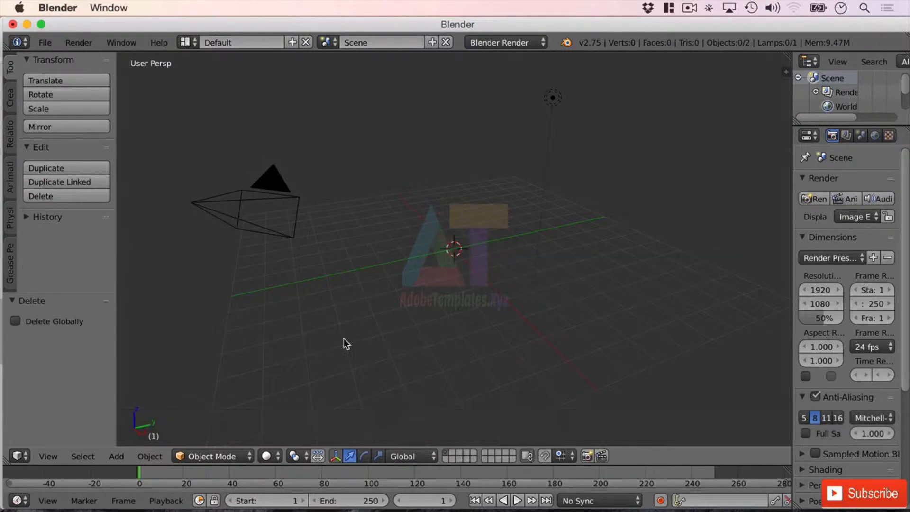
pyautogui.hotkey('shift', 'a')
pyautogui.moveTo(458, 243)
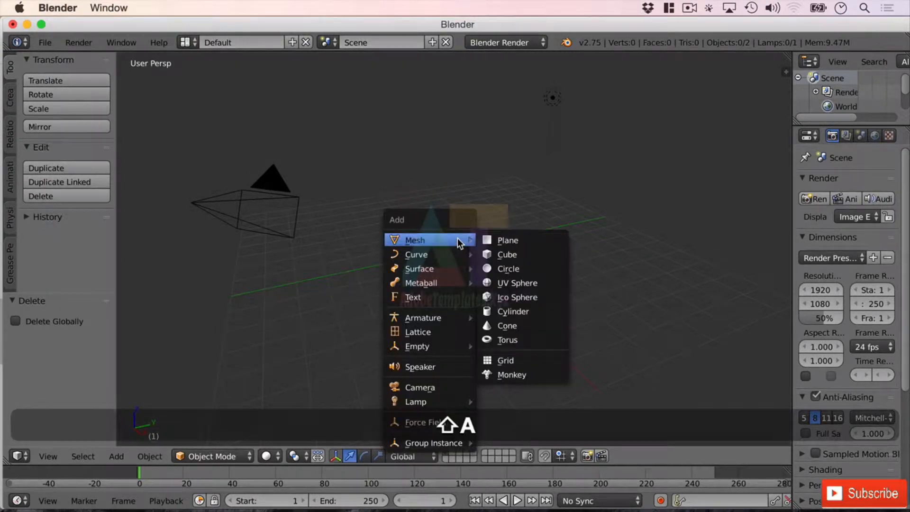
pyautogui.click(534, 283)
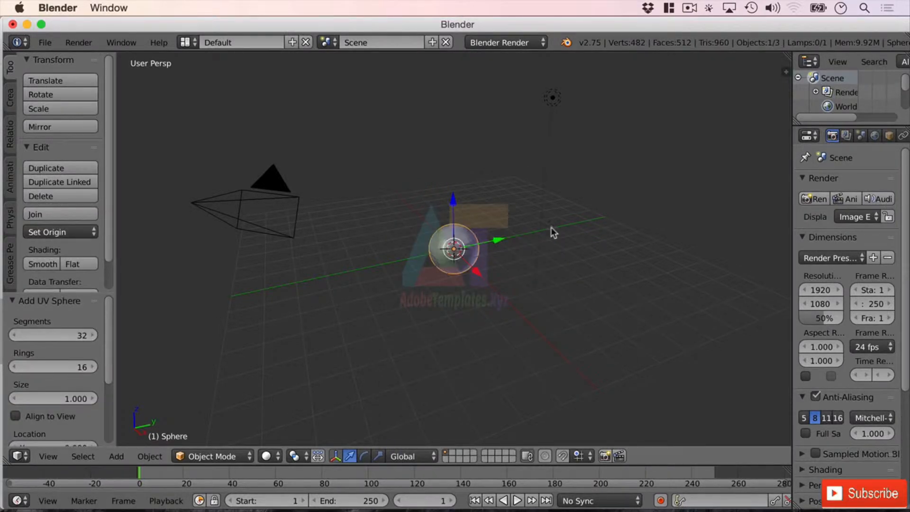
pyautogui.scroll(3, 563, 247)
pyautogui.scroll(5, 572, 252)
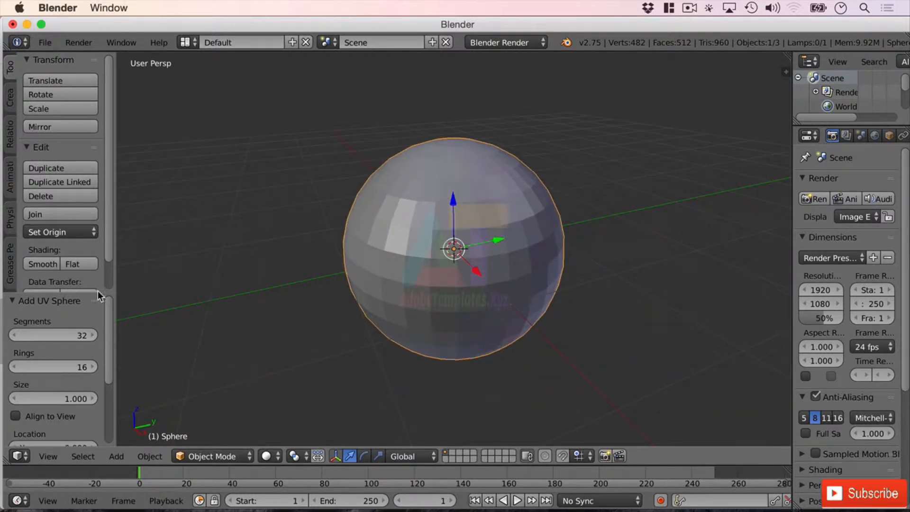
# Widen the tool shelf and drag the sphere's Segments to 19 and Rings to 17
pyautogui.moveTo(117, 287); pyautogui.dragTo(172, 167)
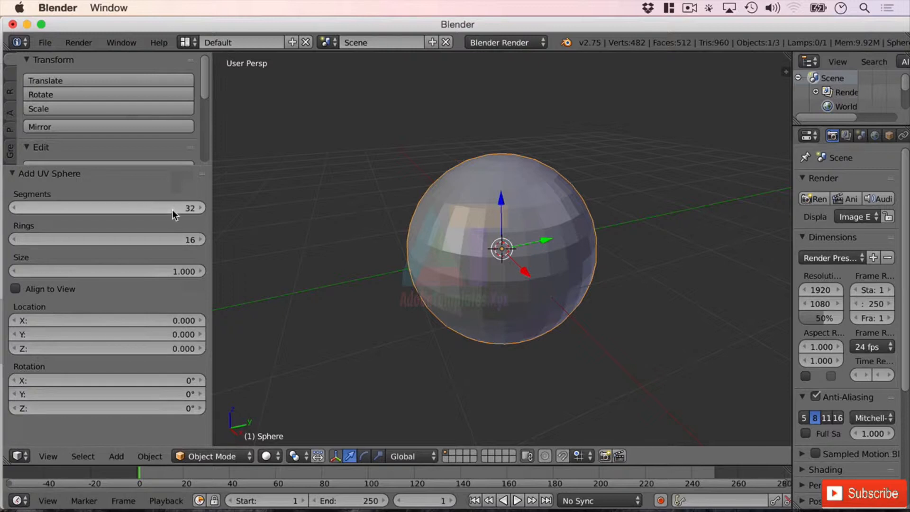
pyautogui.moveTo(172, 210)
pyautogui.mouseDown()
pyautogui.moveTo(162, 209)
pyautogui.moveTo(172, 210)
pyautogui.mouseUp()
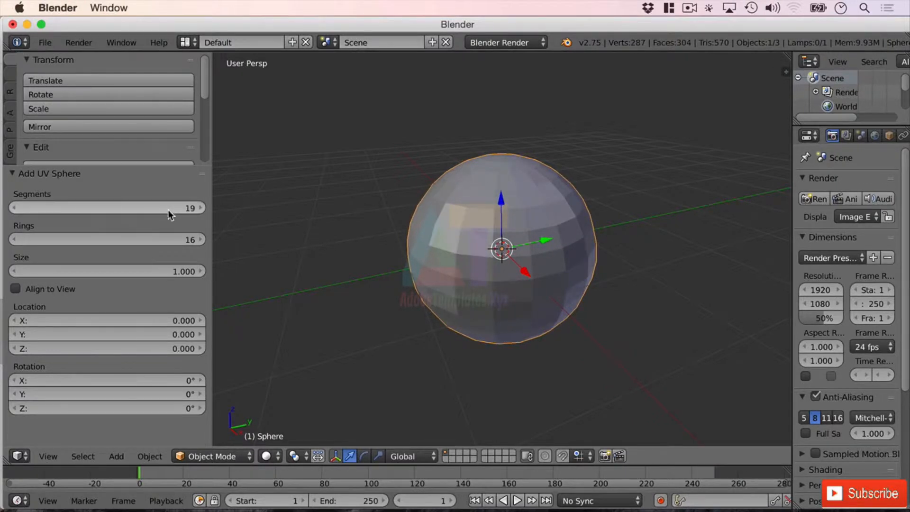
pyautogui.moveTo(188, 240); pyautogui.dragTo(189, 240)
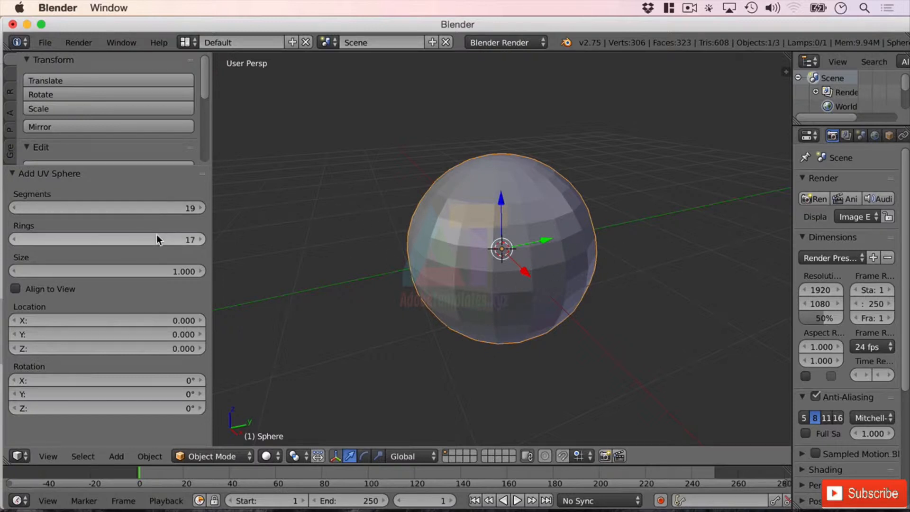
# Set the sphere's Segments to 3 and Rings to 3
pyautogui.click(181, 208)
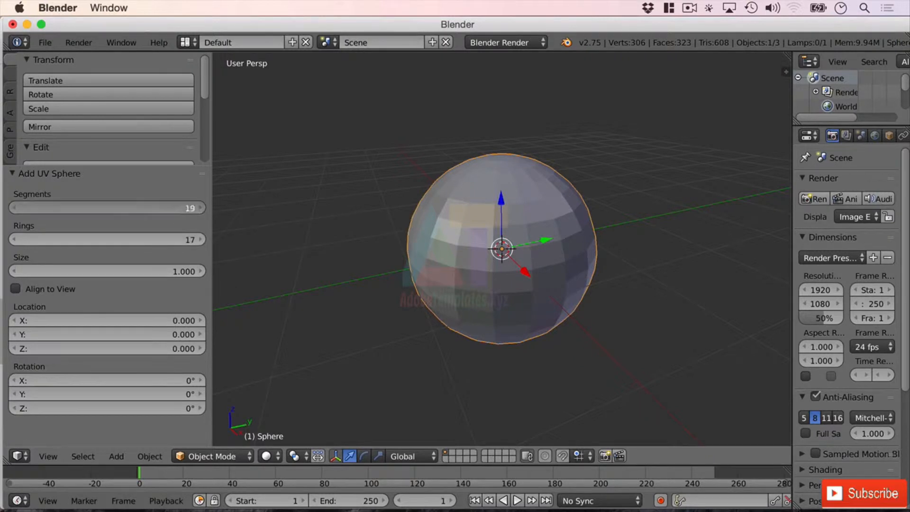
pyautogui.write('3')
pyautogui.press('Return')
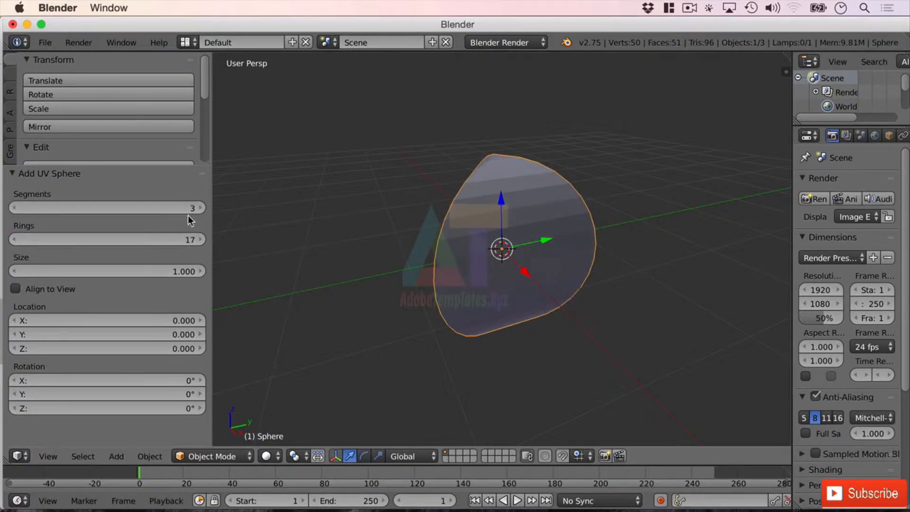
pyautogui.click(183, 239)
pyautogui.write('3')
pyautogui.press('Return')
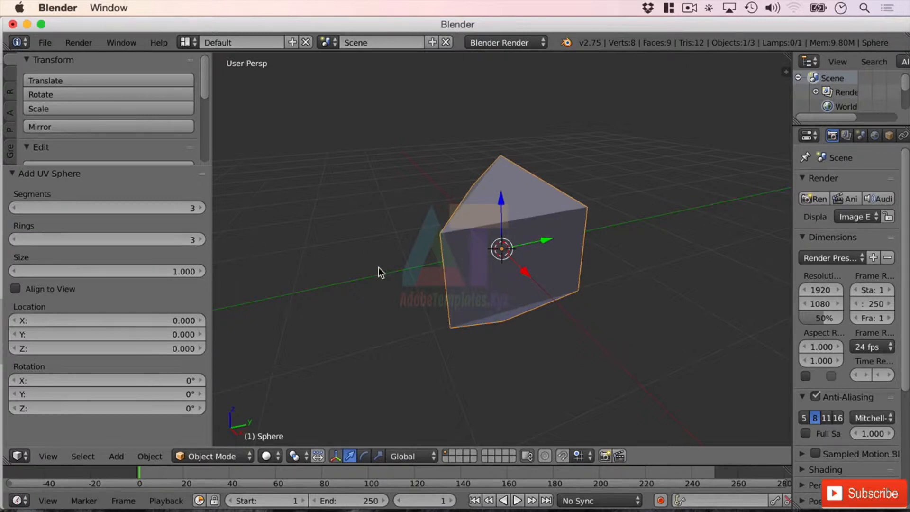
# Drag the sphere's Segments up to 137 and Rings up to 474
pyautogui.moveTo(378, 266); pyautogui.dragTo(503, 284, button='middle')
pyautogui.moveTo(88, 204); pyautogui.dragTo(89, 205)
pyautogui.moveTo(101, 242); pyautogui.dragTo(101, 241)
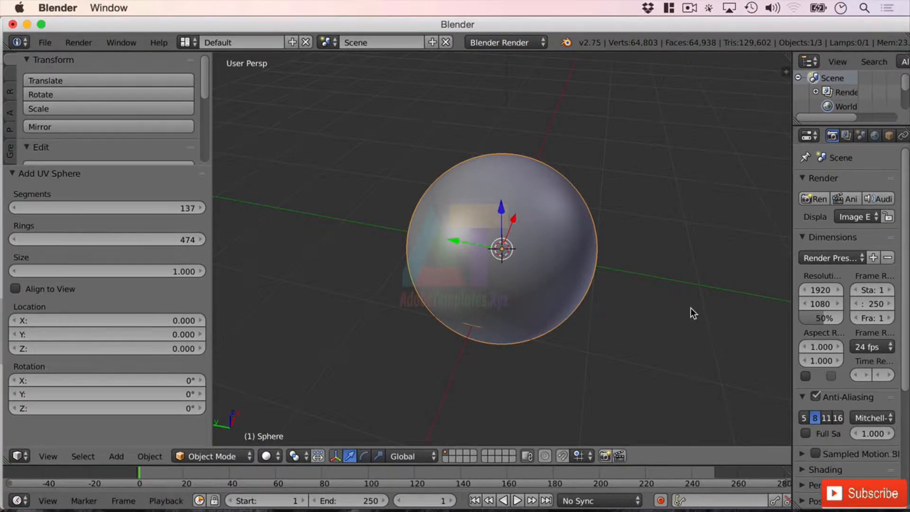
# Set the UV sphere's Segments to 32 and Rings to 16
pyautogui.moveTo(690, 307); pyautogui.dragTo(608, 298, button='middle')
pyautogui.scroll(1, 432, 307)
pyautogui.scroll(2, 521, 261)
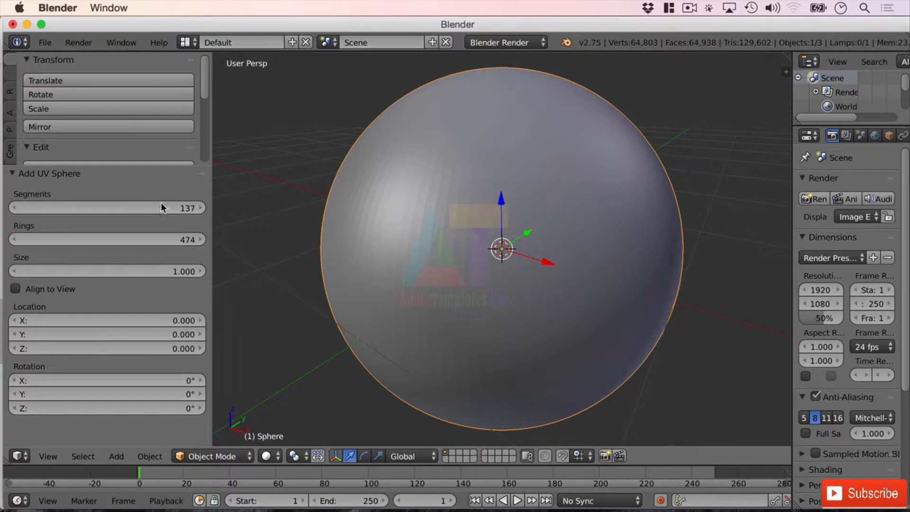
pyautogui.click(172, 207)
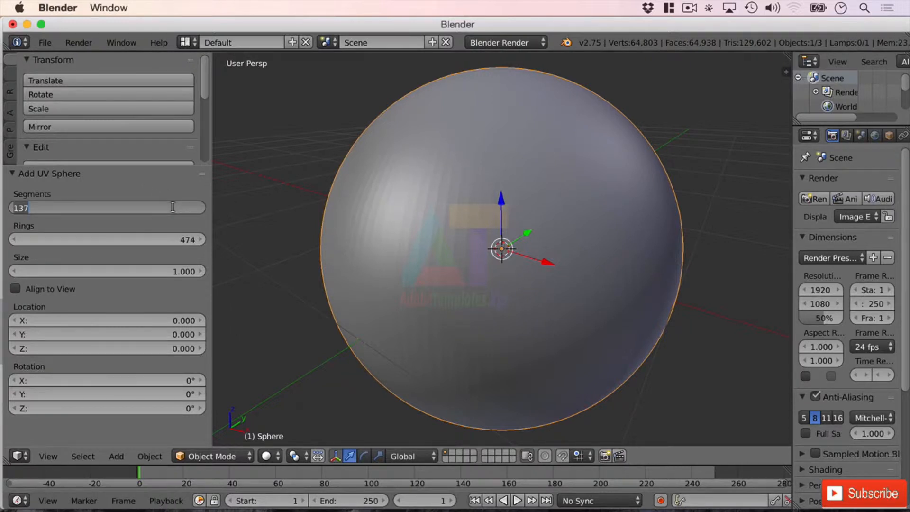
pyautogui.write('32')
pyautogui.press('Return')
pyautogui.click(179, 240)
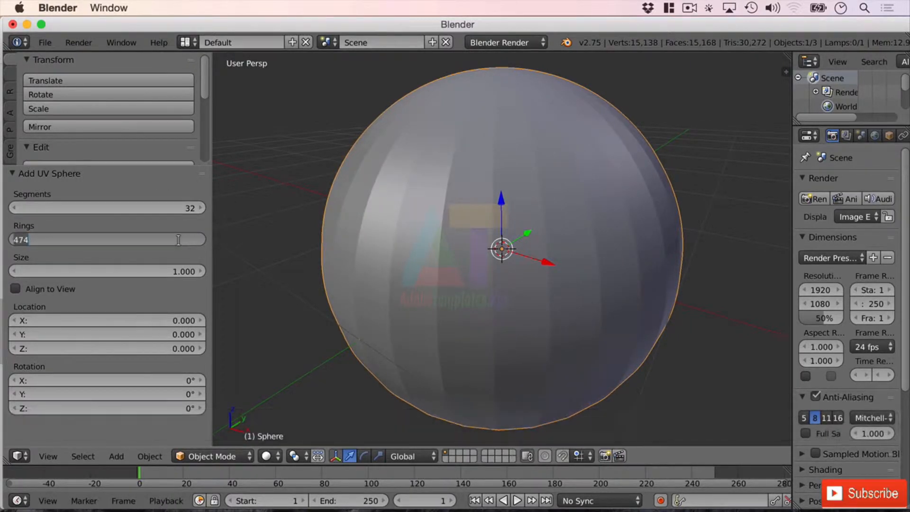
pyautogui.write('16')
pyautogui.press('Return')
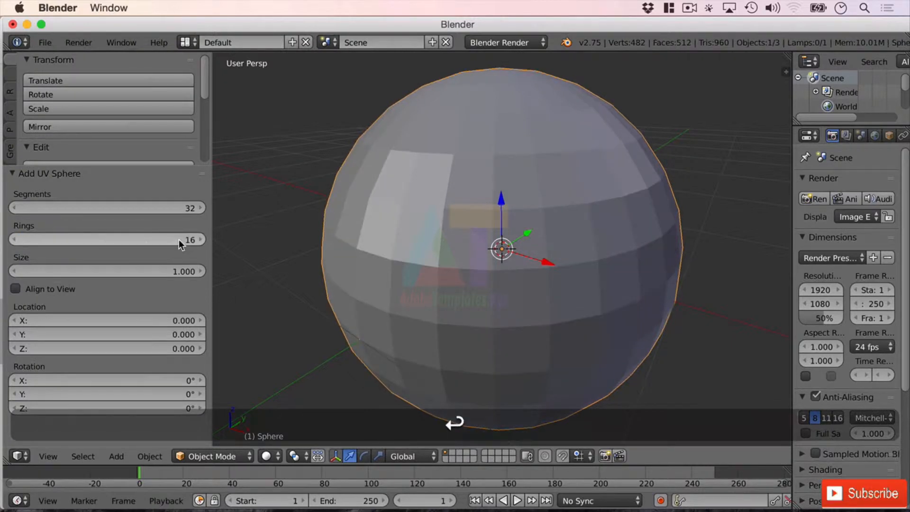
# Drag the sphere's Size smaller, then set it to 1
pyautogui.moveTo(154, 266); pyautogui.dragTo(176, 268)
pyautogui.click(177, 271)
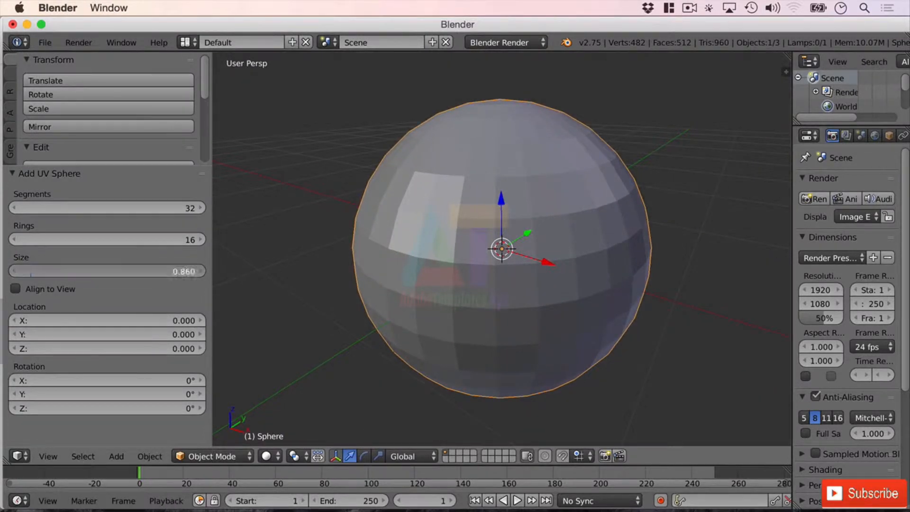
pyautogui.write('1')
pyautogui.press('Return')
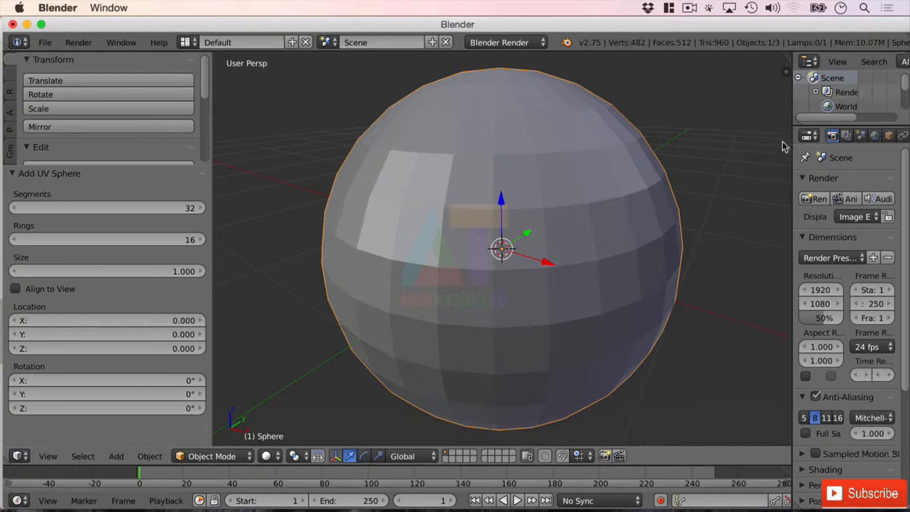
# Enlarge the outliner and hide the sphere in the viewport
pyautogui.moveTo(791, 141); pyautogui.dragTo(751, 144)
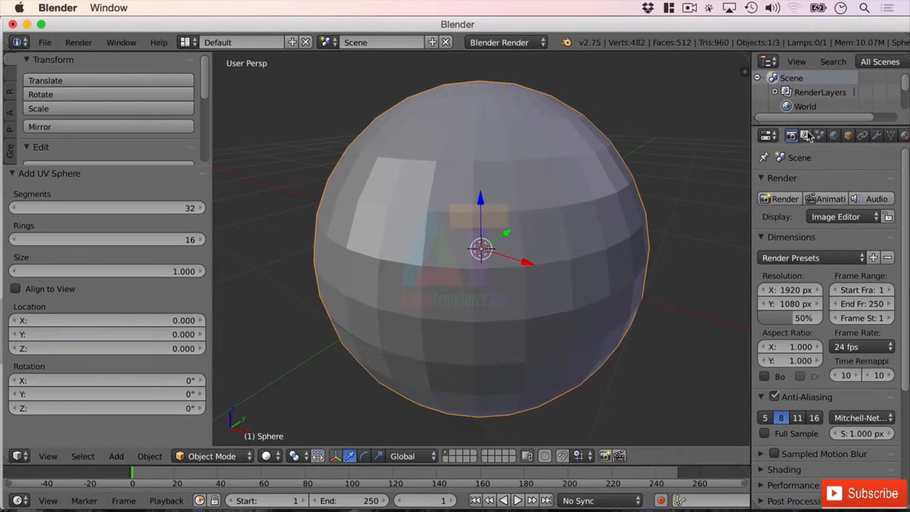
pyautogui.moveTo(811, 125); pyautogui.dragTo(817, 212)
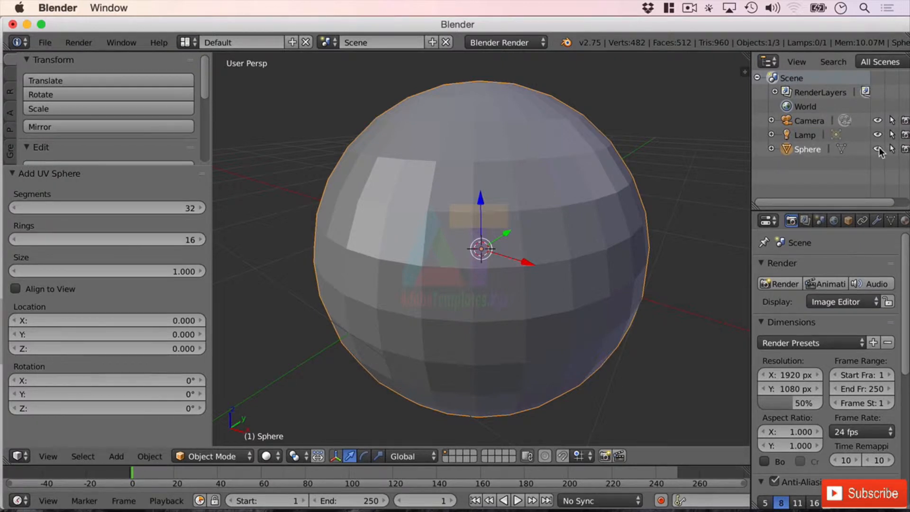
pyautogui.click(877, 149)
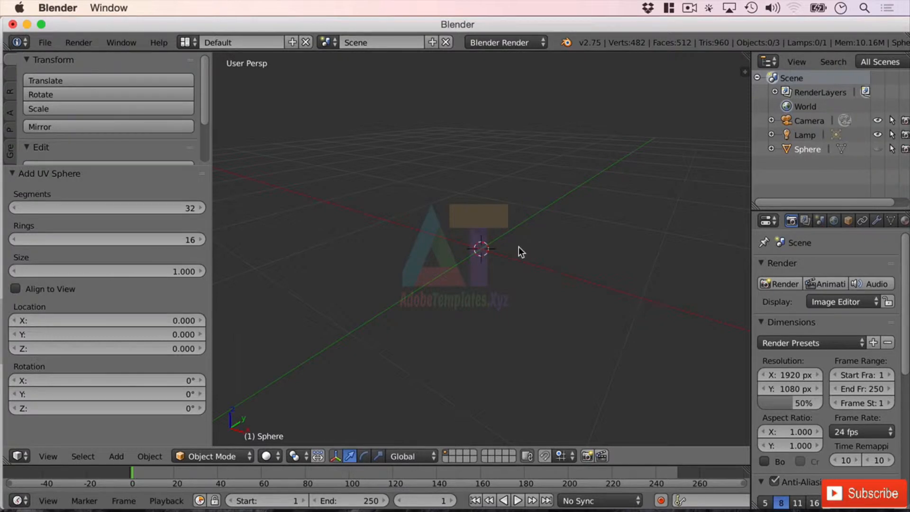
# Add an Ico Sphere mesh and lower its Subdivisions to 1
pyautogui.hotkey('shift', 'a')
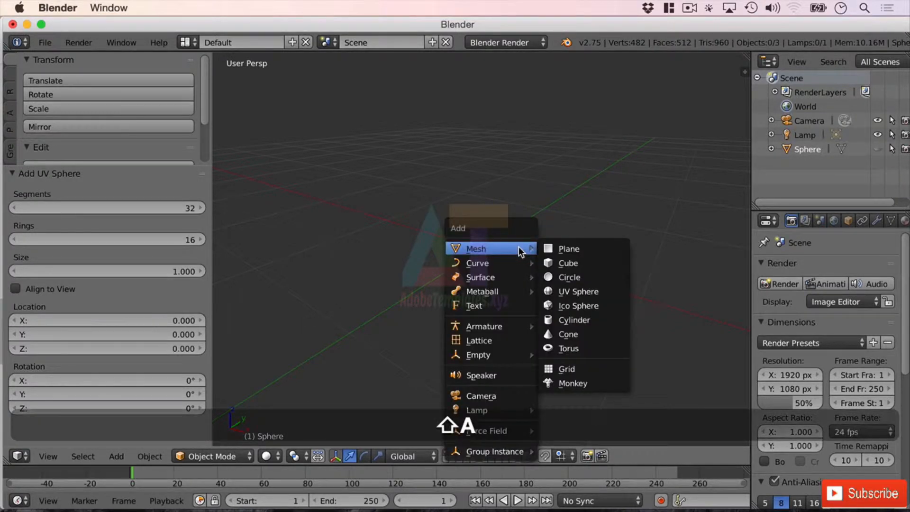
pyautogui.click(607, 305)
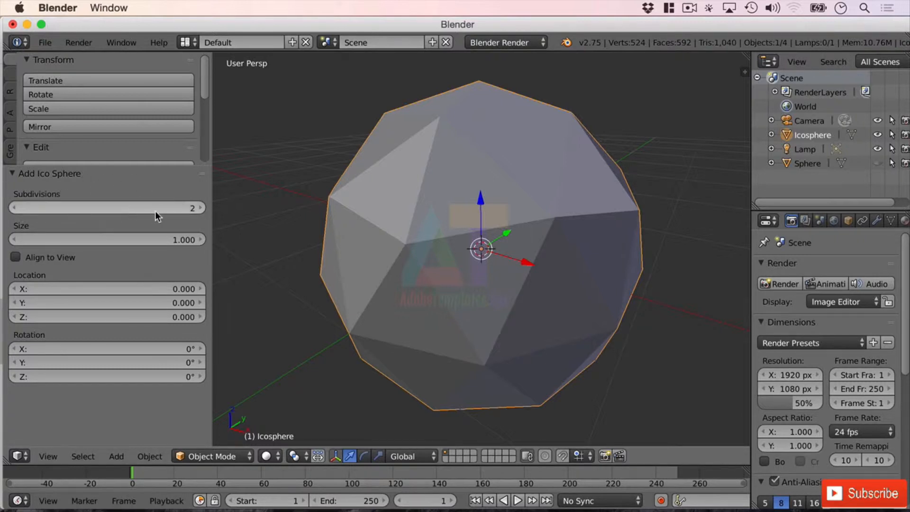
pyautogui.moveTo(155, 210); pyautogui.dragTo(149, 209)
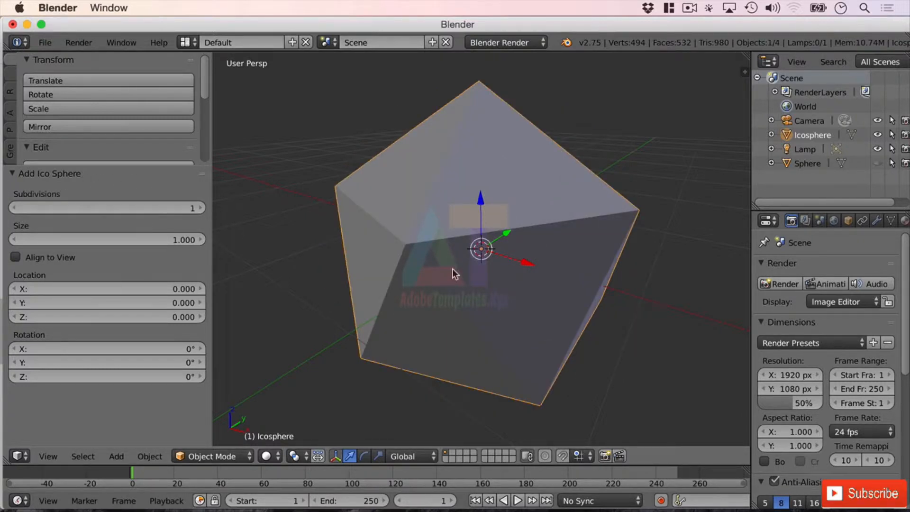
pyautogui.moveTo(453, 268); pyautogui.dragTo(536, 261, button='middle')
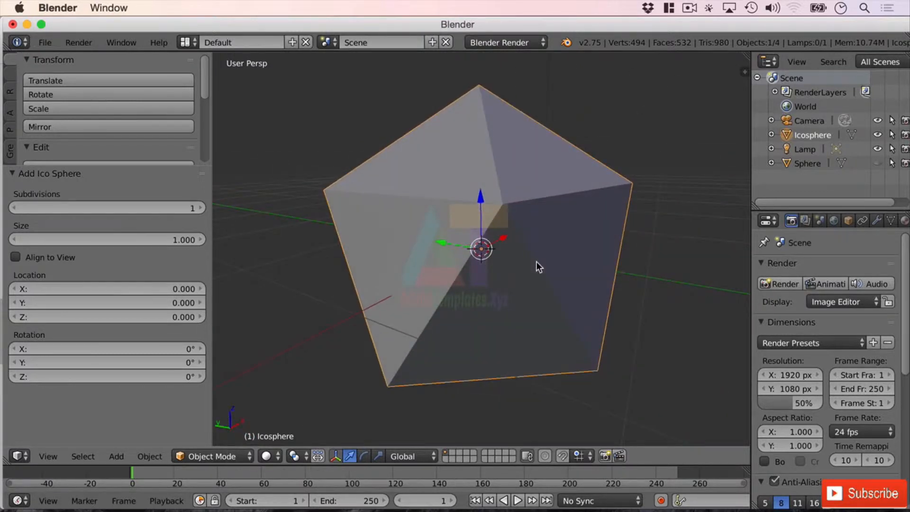
# Raise the Ico Sphere's Subdivisions to 5
pyautogui.scroll(2, 536, 260)
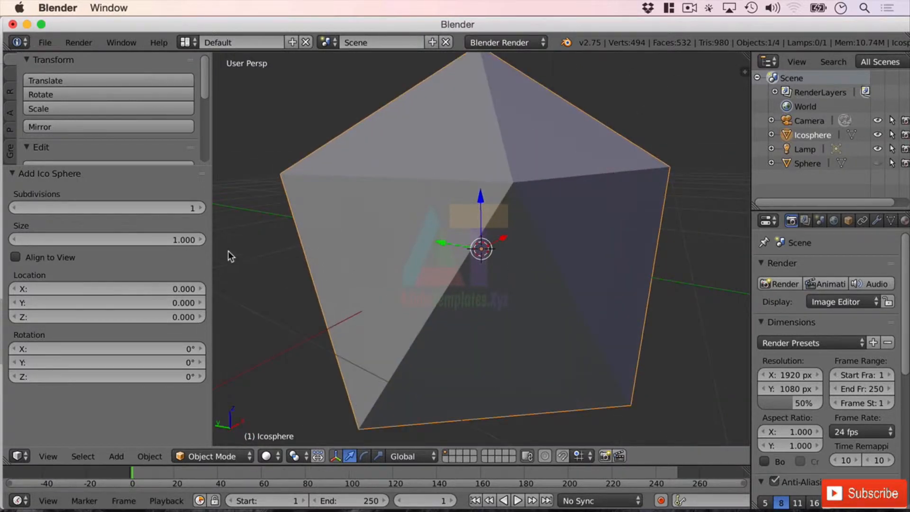
pyautogui.click(201, 208)
pyautogui.click(202, 208)
pyautogui.click(202, 209)
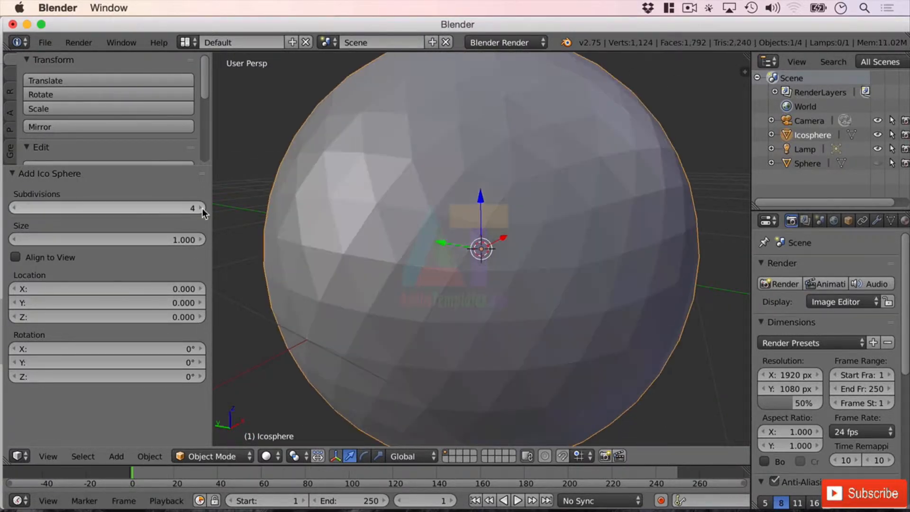
pyautogui.click(202, 209)
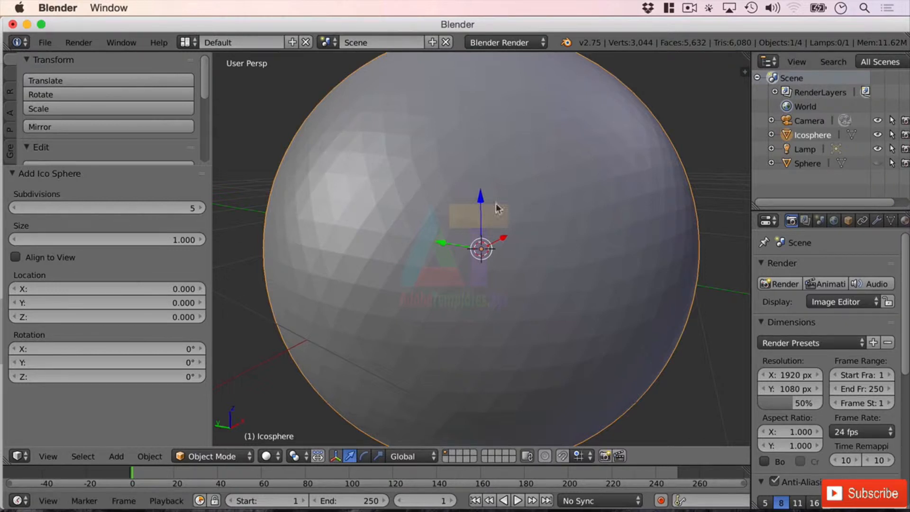
# Lower the Ico Sphere's Subdivisions to 2
pyautogui.click(161, 208)
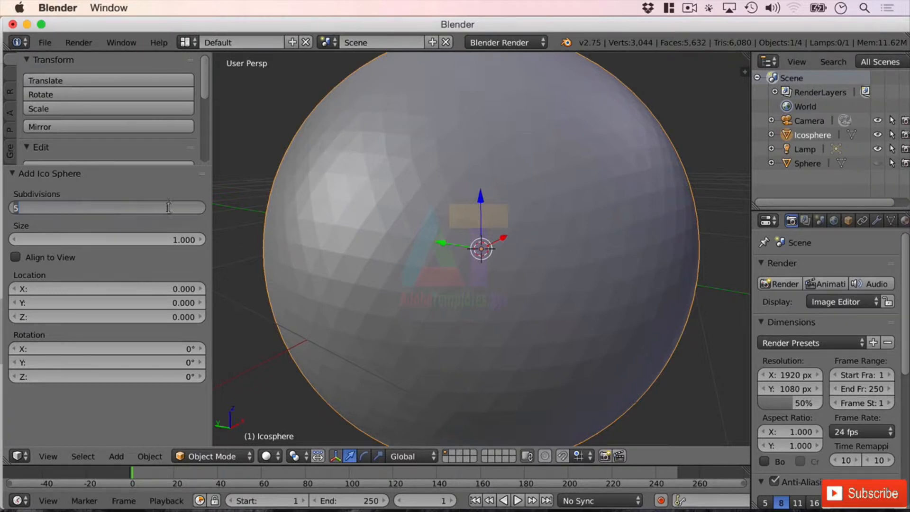
pyautogui.click(73, 226)
pyautogui.click(15, 207)
pyautogui.click(16, 207)
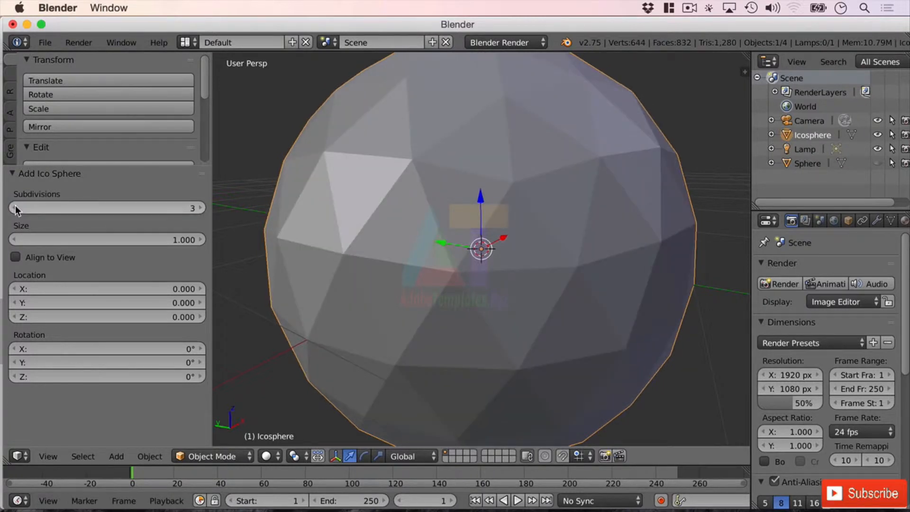
pyautogui.click(16, 207)
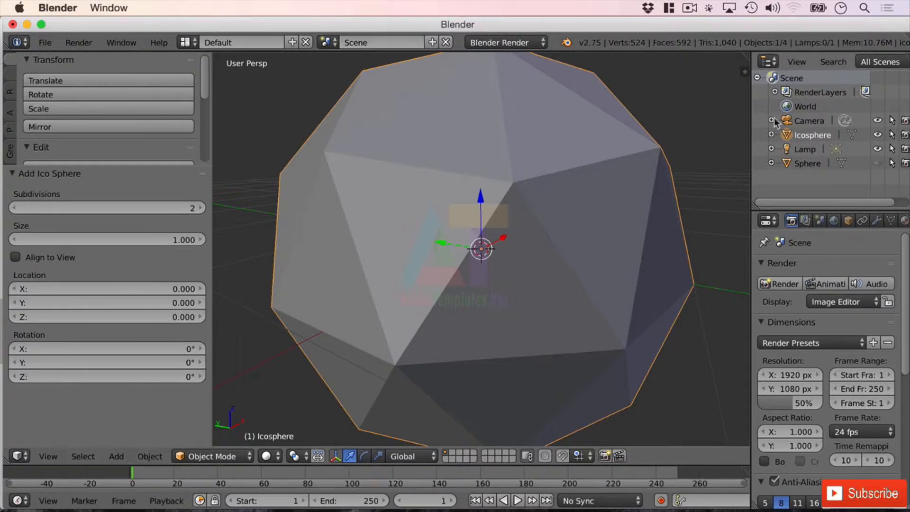
# Set the Ico Sphere's Subdivisions to 4
pyautogui.click(201, 208)
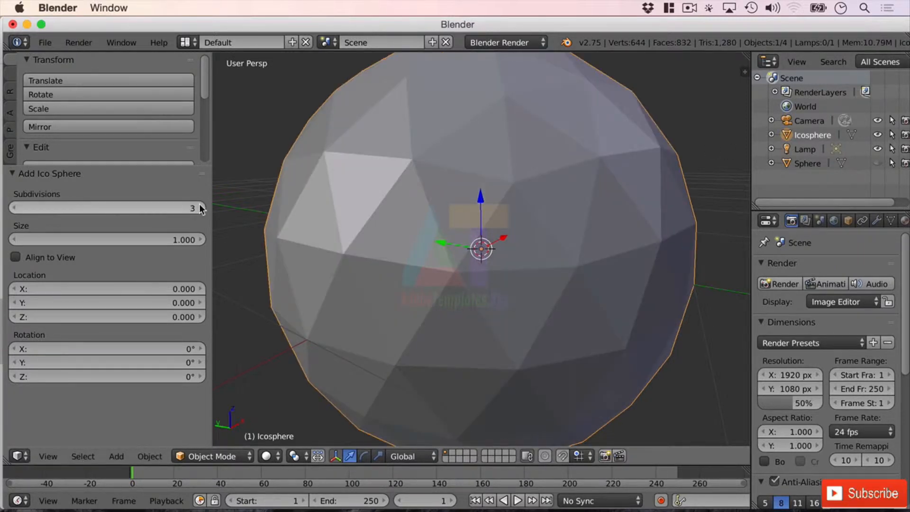
pyautogui.click(201, 208)
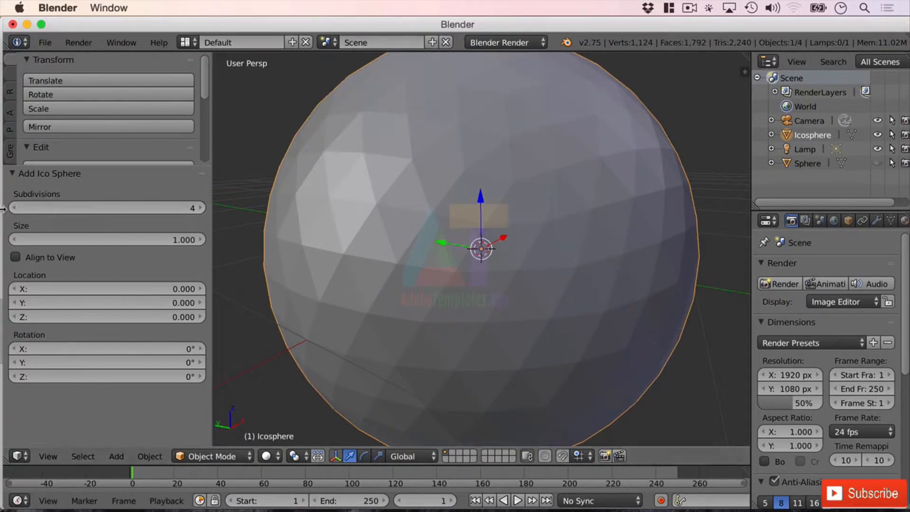
pyautogui.scroll(-3, 642, 265)
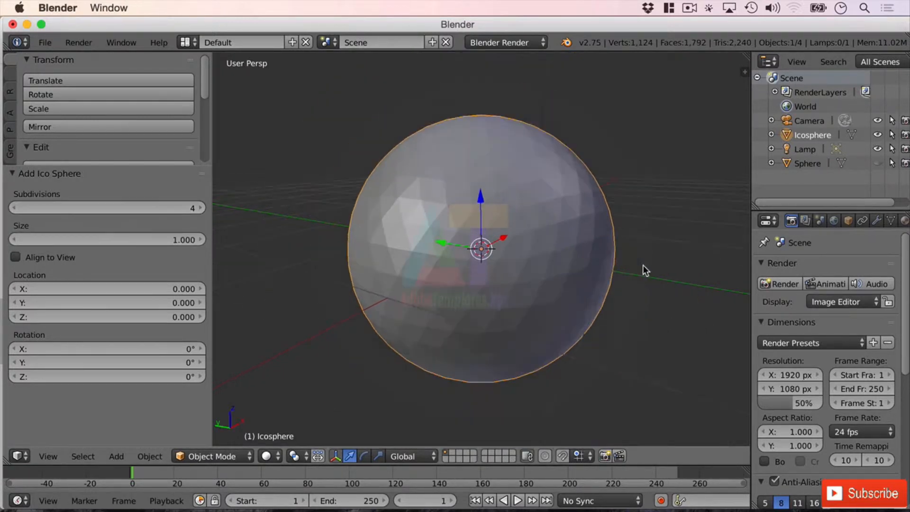
pyautogui.scroll(1, 663, 268)
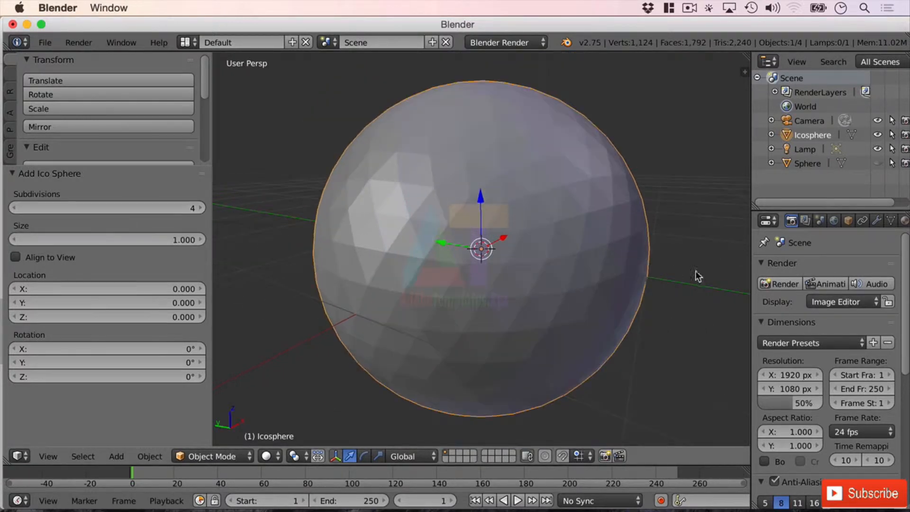
# Hide the Icosphere and add a Cube mesh to the scene
pyautogui.click(877, 135)
pyautogui.hotkey('shift', 'a')
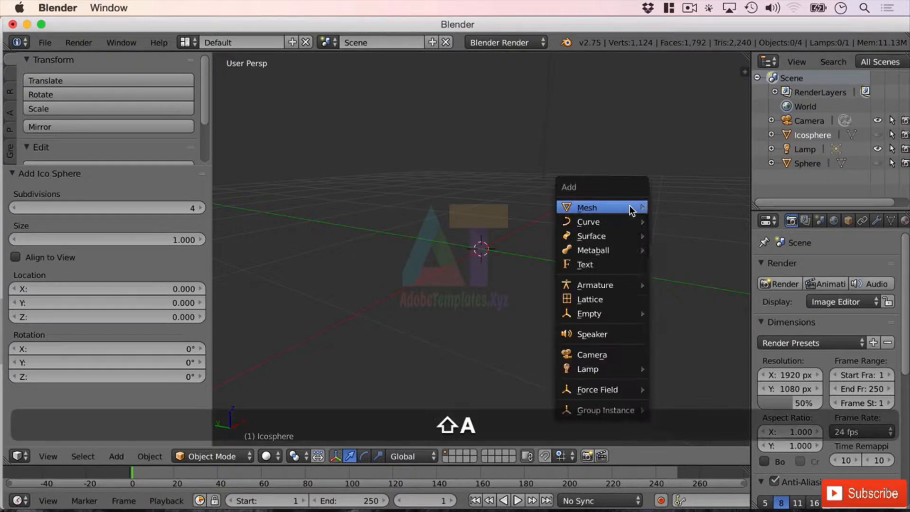
pyautogui.moveTo(629, 205)
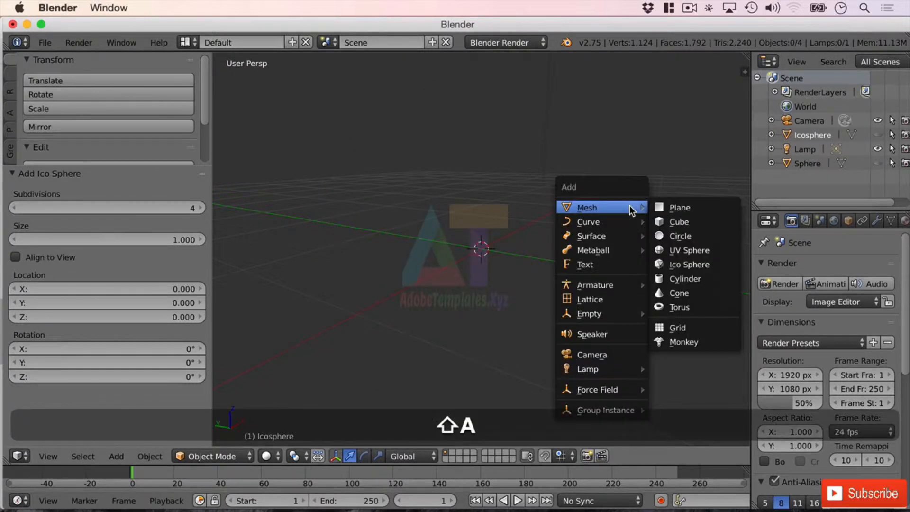
pyautogui.click(706, 221)
pyautogui.scroll(-4, 513, 232)
pyautogui.moveTo(531, 238); pyautogui.dragTo(642, 280, button='middle')
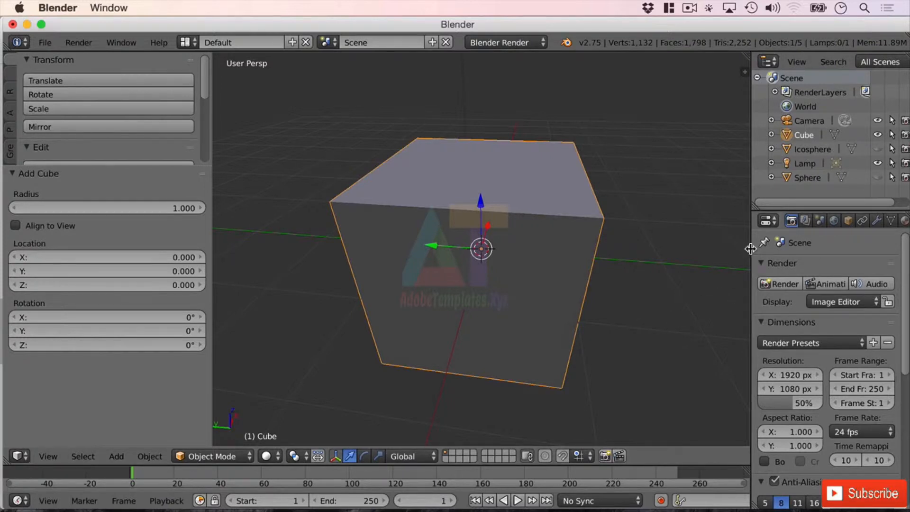
# Add a Subdivision Surface modifier to the cube
pyautogui.moveTo(750, 248); pyautogui.dragTo(711, 248)
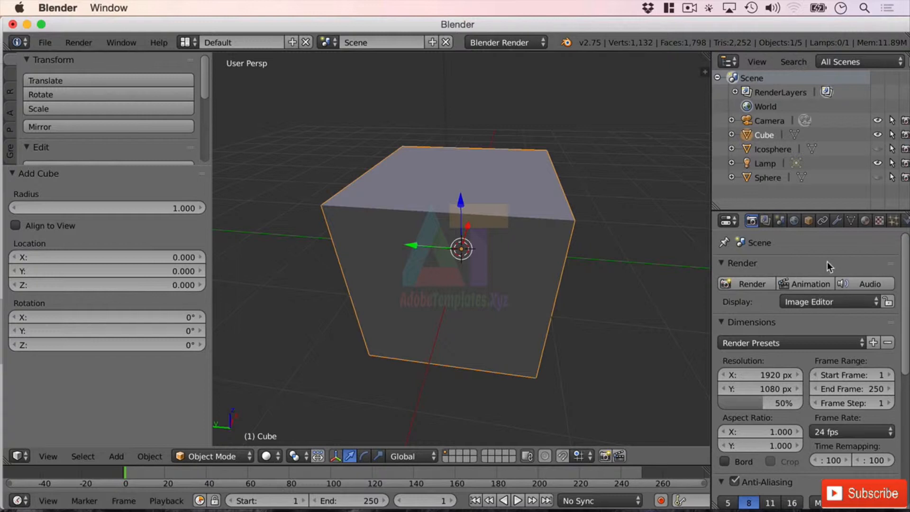
pyautogui.click(837, 221)
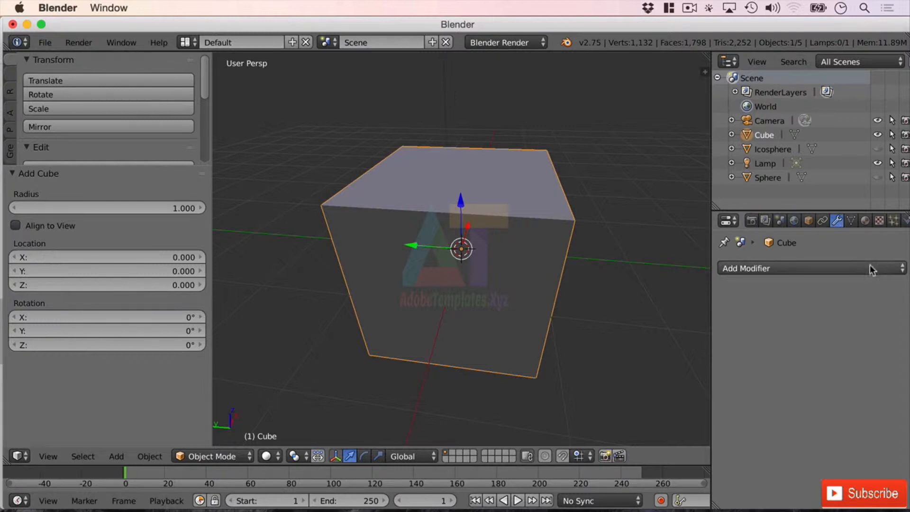
pyautogui.click(777, 269)
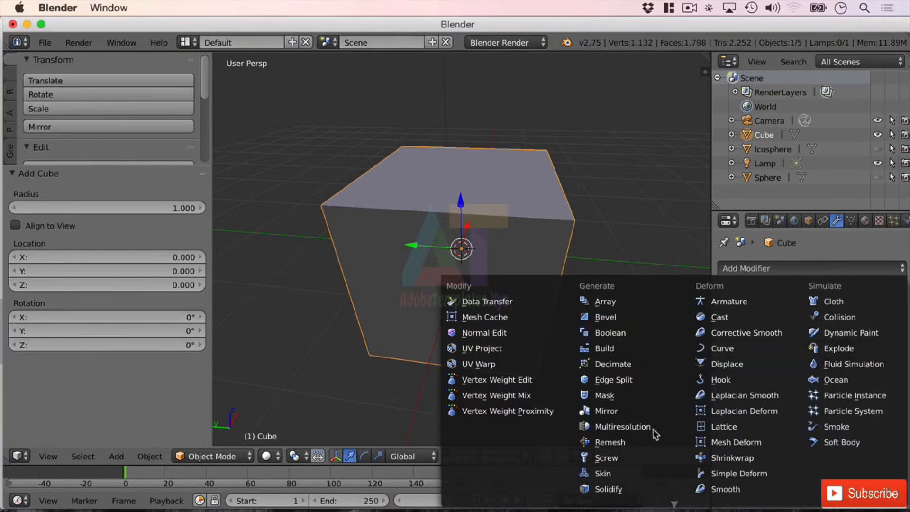
pyautogui.moveTo(642, 502)
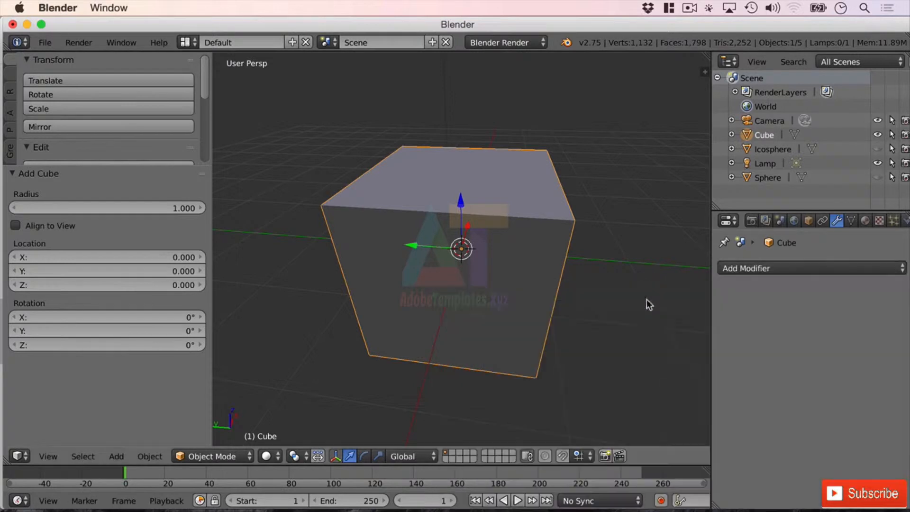
pyautogui.click(761, 268)
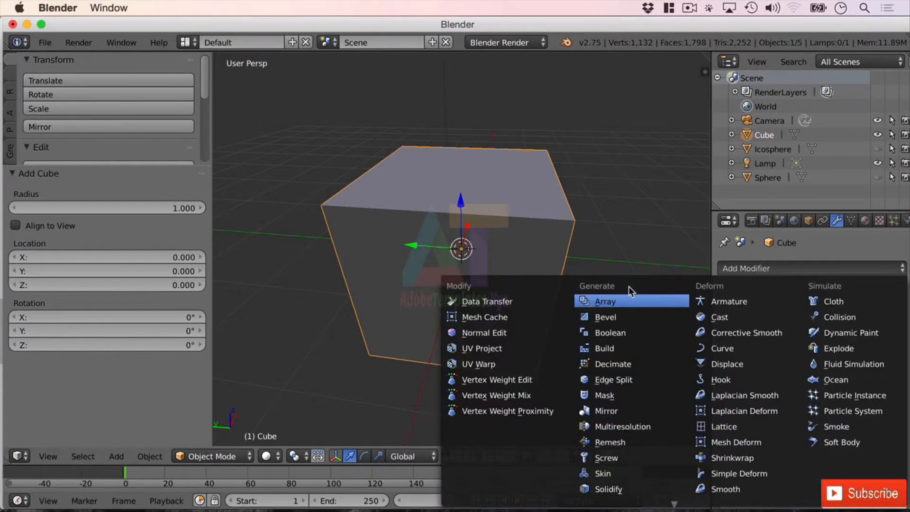
pyautogui.moveTo(649, 495)
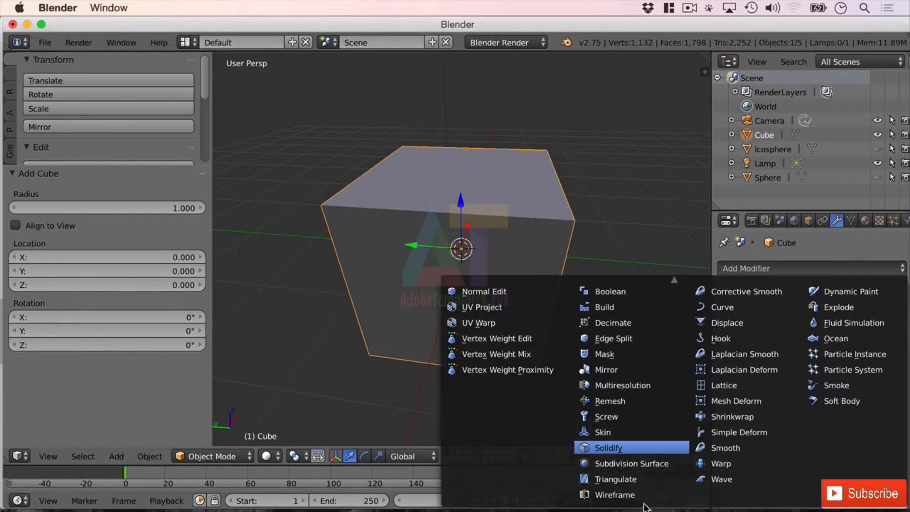
pyautogui.click(653, 465)
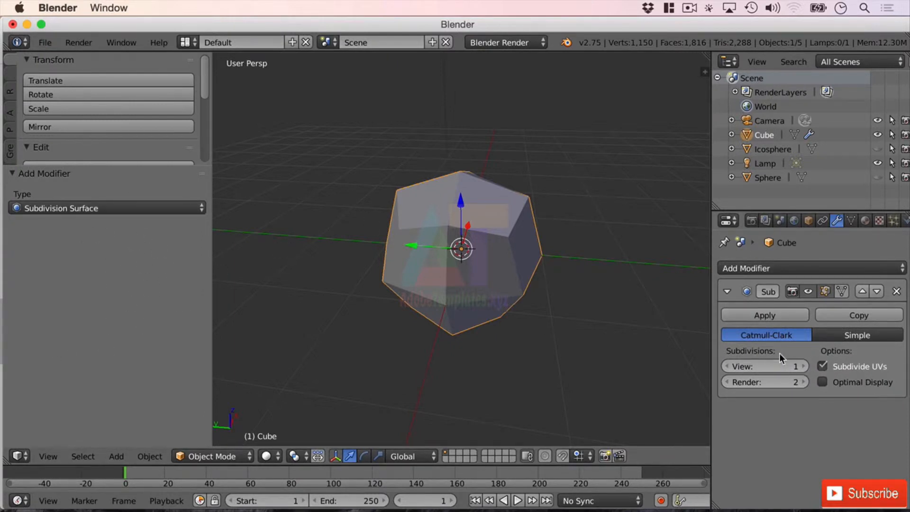
# Set the modifier's View subdivisions to 0, then back to 1
pyautogui.click(729, 365)
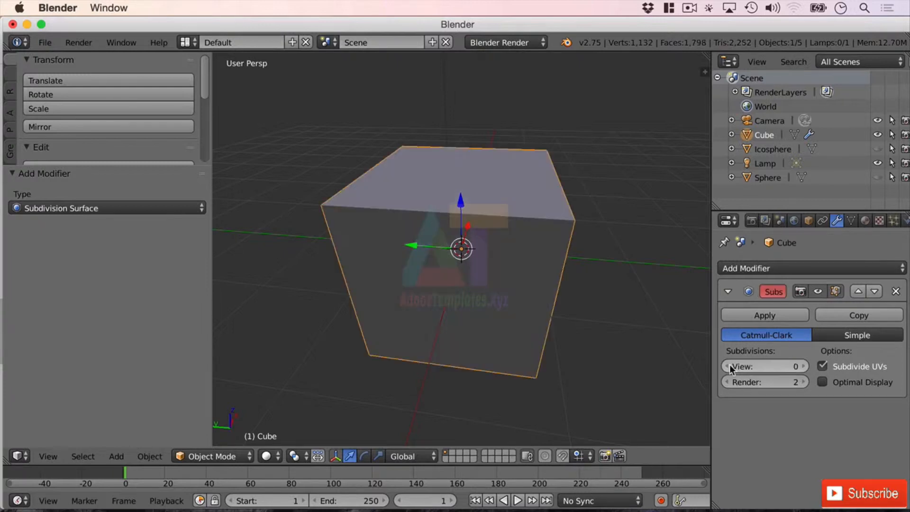
pyautogui.click(803, 365)
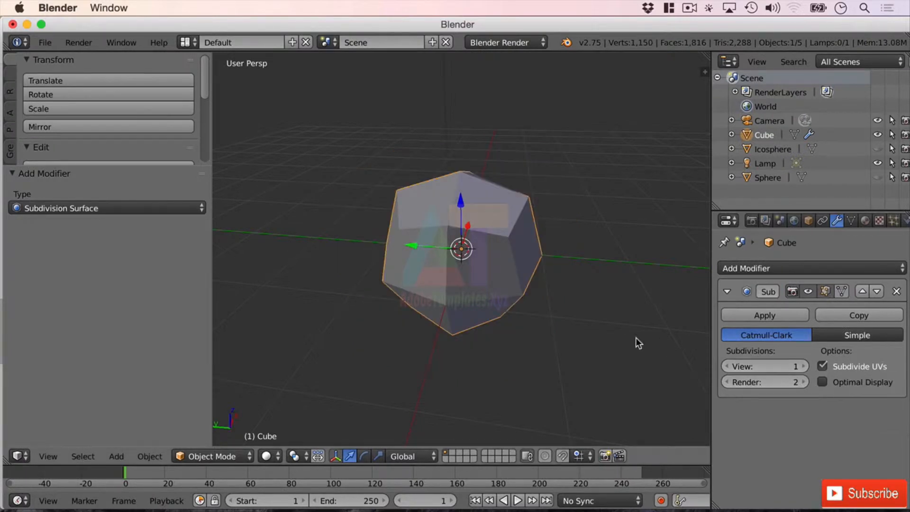
# Set the View subdivisions to 2 while temporarily showing the Icosphere for comparison
pyautogui.moveTo(635, 338); pyautogui.dragTo(663, 426, button='middle')
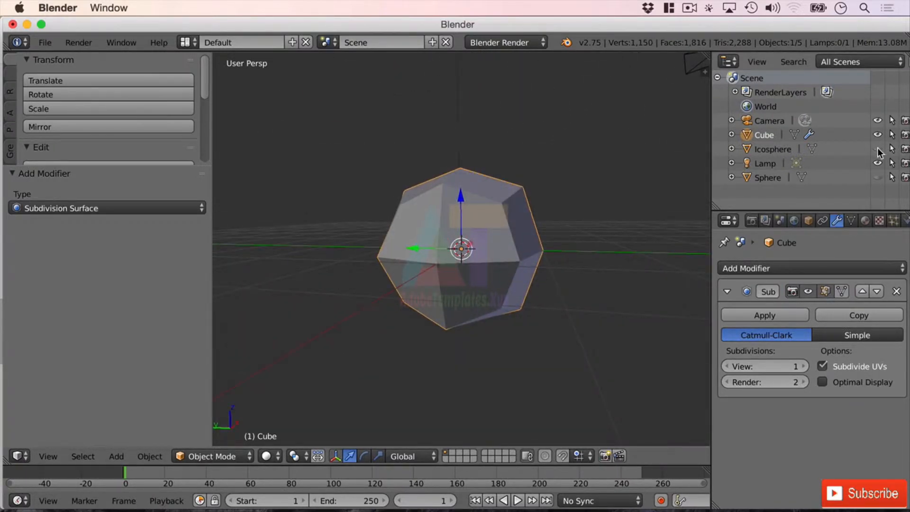
pyautogui.click(877, 149)
pyautogui.moveTo(572, 250)
pyautogui.mouseDown(button='middle')
pyautogui.moveTo(597, 240)
pyautogui.moveTo(599, 226)
pyautogui.moveTo(552, 241)
pyautogui.moveTo(581, 266)
pyautogui.moveTo(603, 256)
pyautogui.moveTo(585, 254)
pyautogui.mouseUp(button='middle')
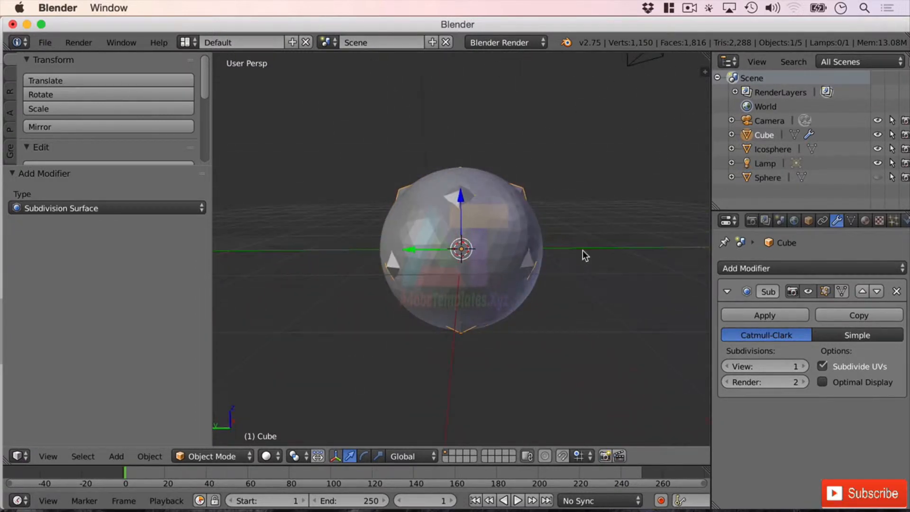
pyautogui.click(803, 367)
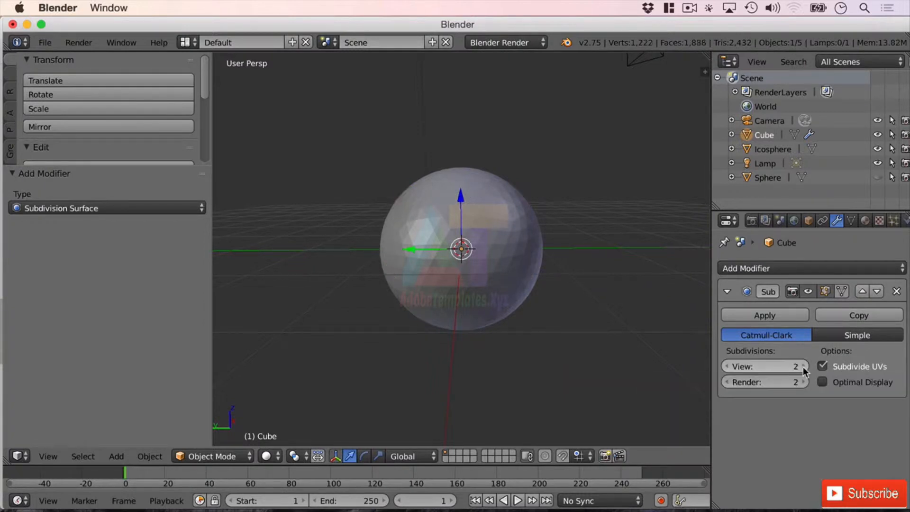
pyautogui.click(877, 149)
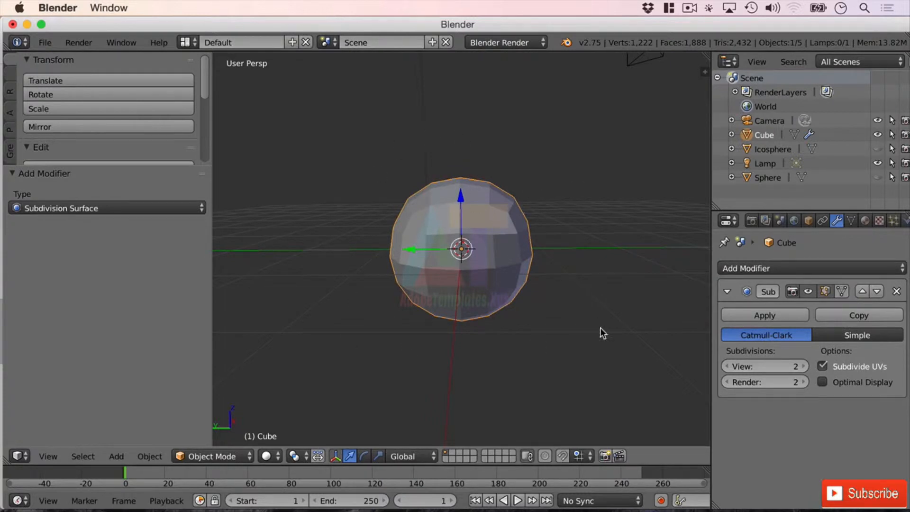
# Raise the modifier's View subdivisions to 4
pyautogui.click(804, 366)
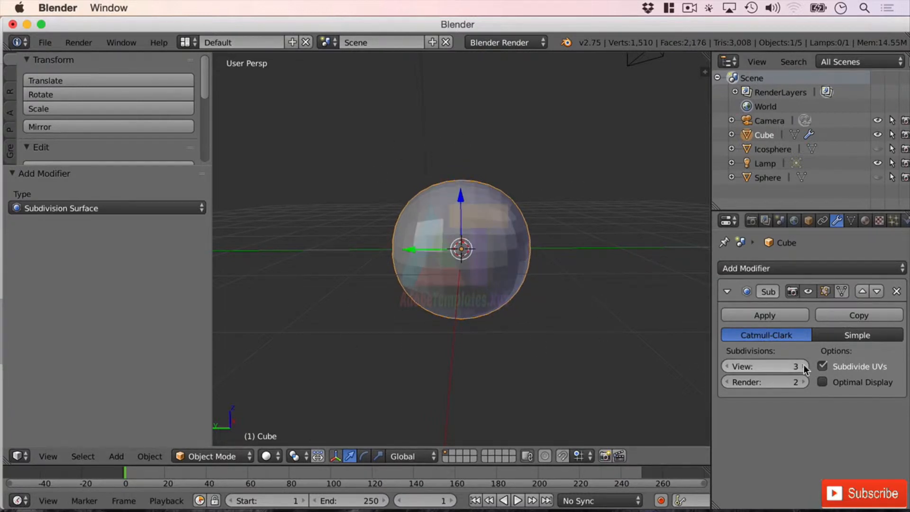
pyautogui.click(803, 365)
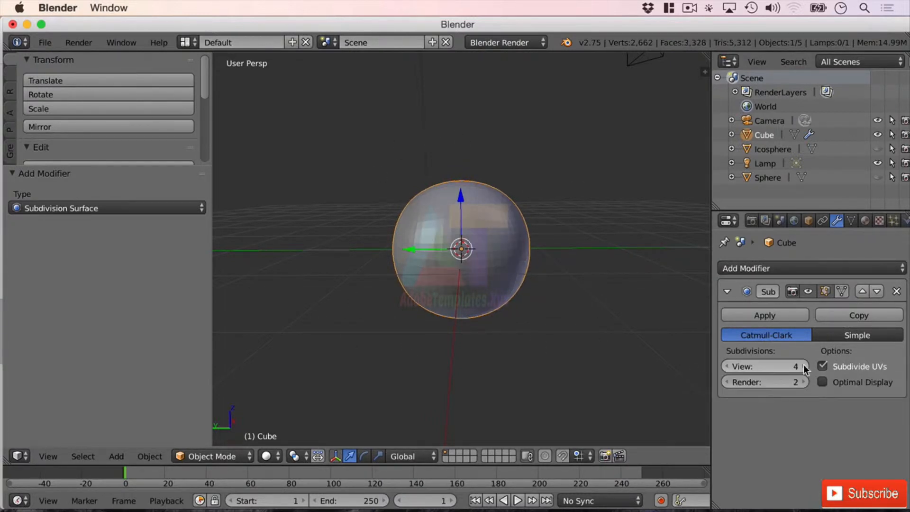
pyautogui.moveTo(564, 337)
pyautogui.mouseDown(button='middle')
pyautogui.moveTo(564, 312)
pyautogui.moveTo(596, 311)
pyautogui.moveTo(596, 342)
pyautogui.moveTo(517, 324)
pyautogui.moveTo(560, 284)
pyautogui.moveTo(581, 334)
pyautogui.moveTo(551, 342)
pyautogui.mouseUp(button='middle')
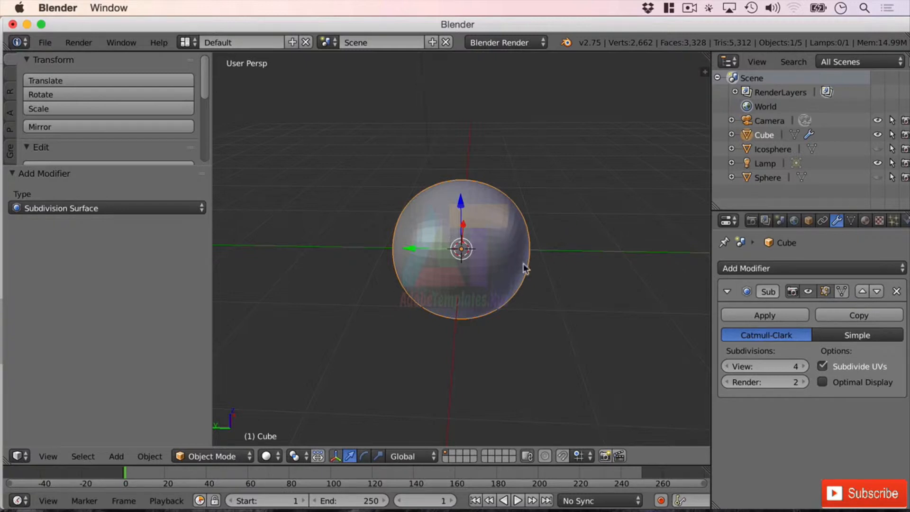
# Apply the Subdivision Surface modifier to the cube
pyautogui.scroll(3, 537, 277)
pyautogui.scroll(3, 536, 277)
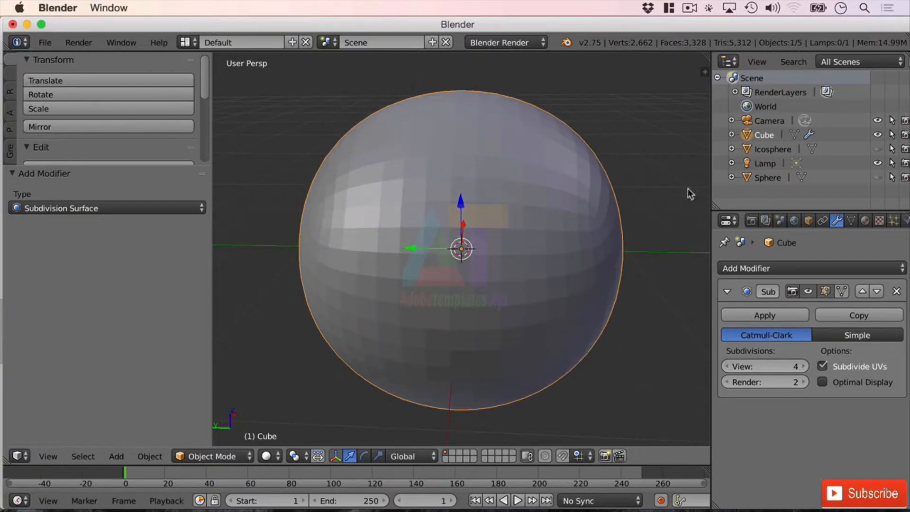
pyautogui.click(785, 317)
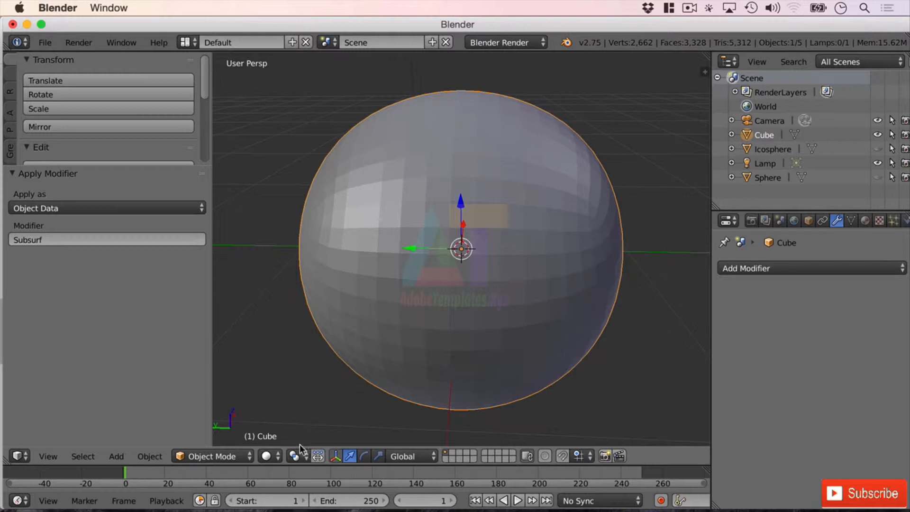
# Switch the viewport to Wireframe shading and show both the Icosphere and the Sphere
pyautogui.click(274, 453)
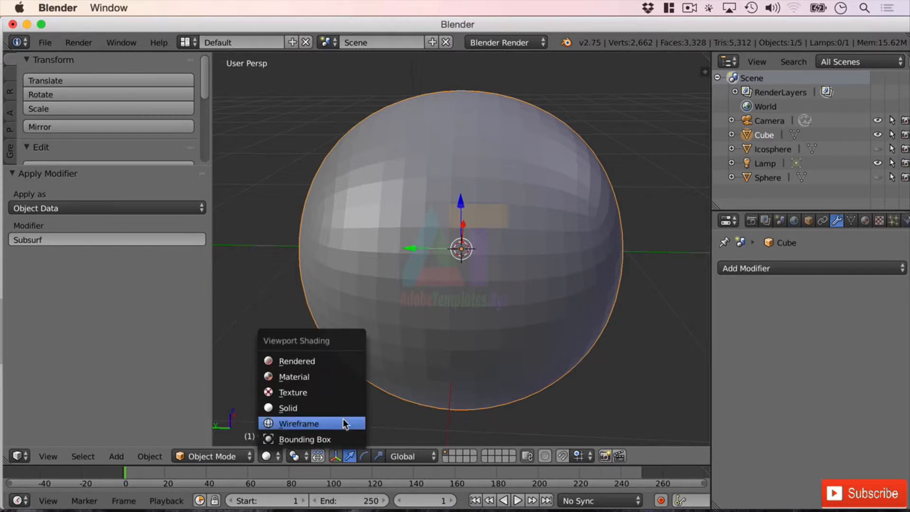
pyautogui.click(321, 422)
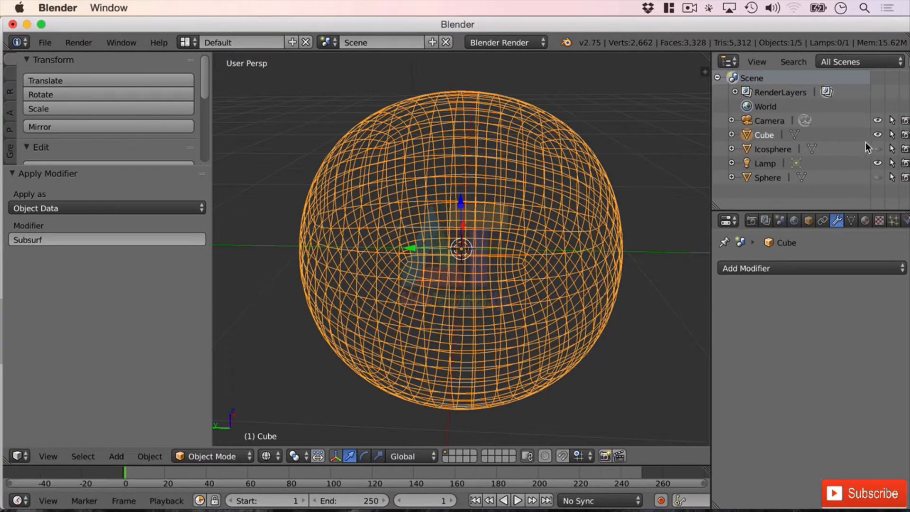
pyautogui.click(877, 149)
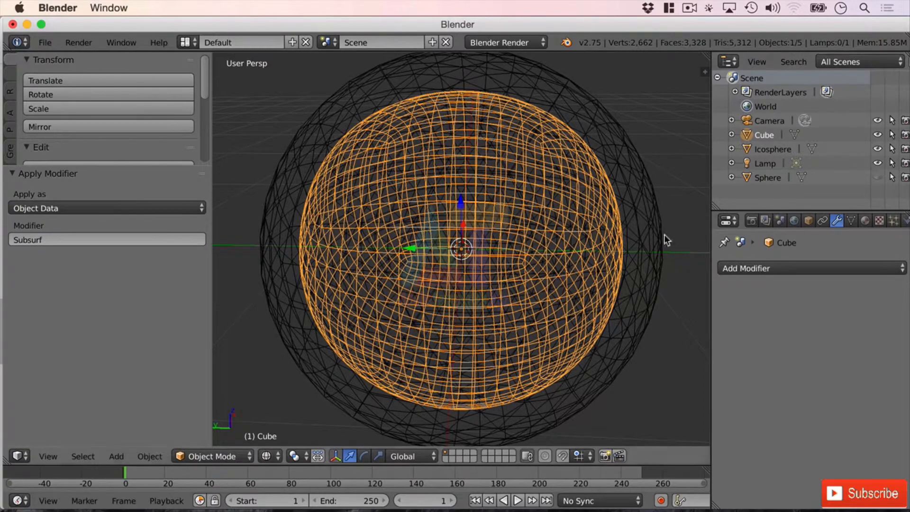
pyautogui.moveTo(669, 250); pyautogui.dragTo(726, 242, button='middle')
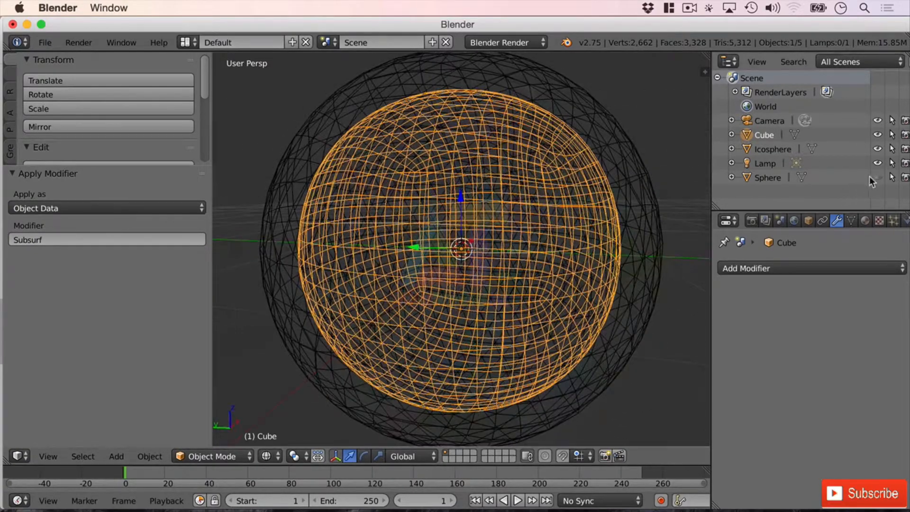
pyautogui.click(878, 178)
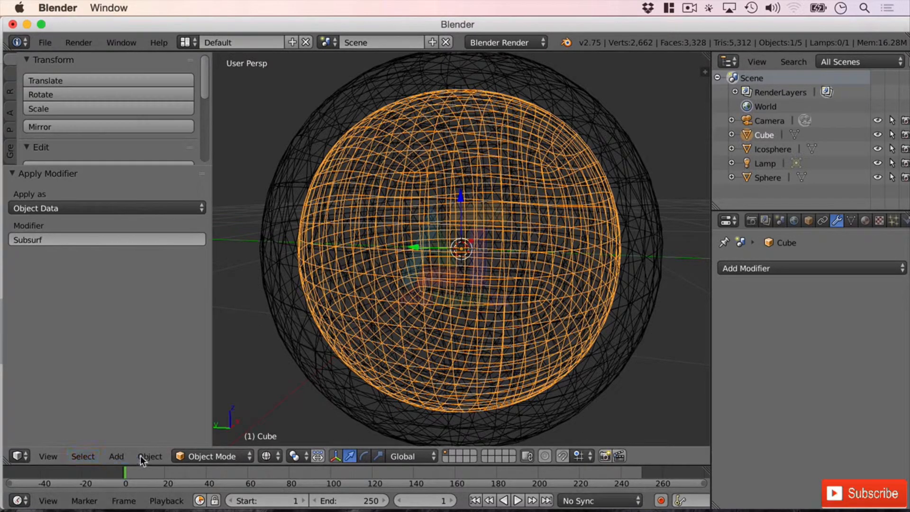
# Switch the viewport to an orthographic front view
pyautogui.click(43, 456)
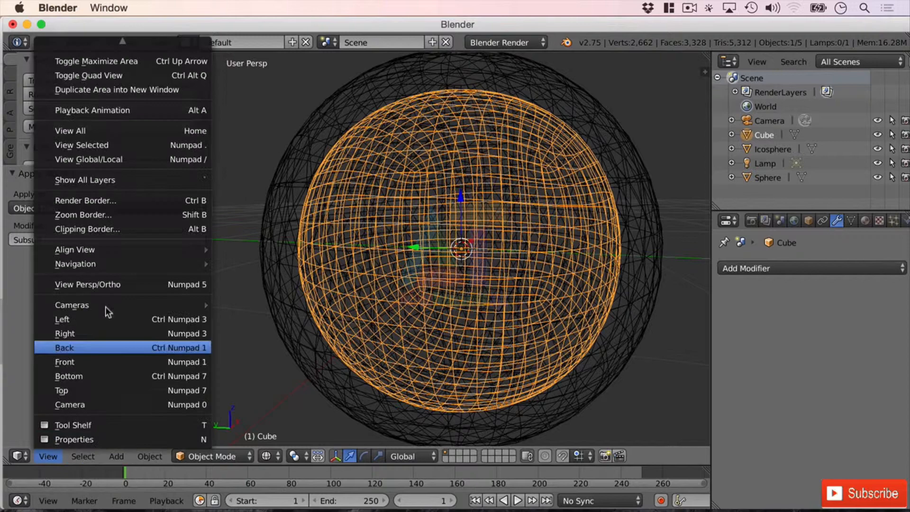
pyautogui.click(125, 284)
pyautogui.click(46, 457)
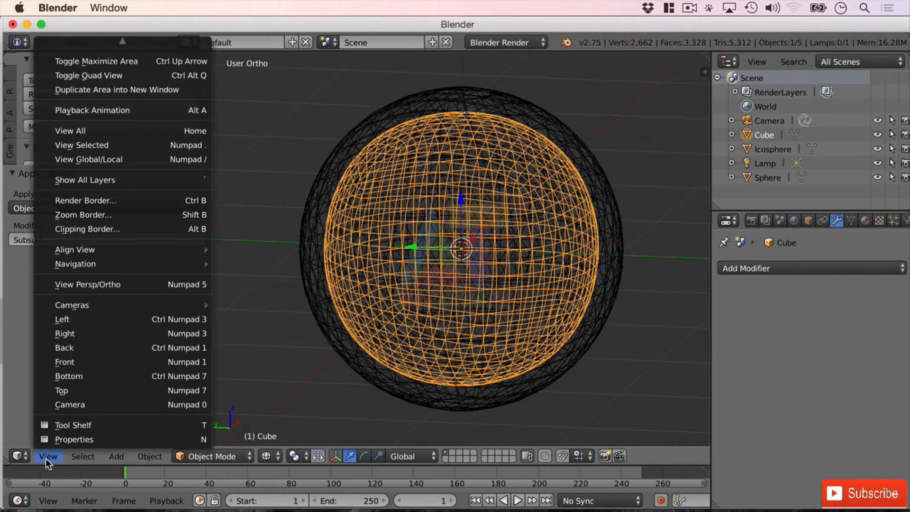
pyautogui.click(144, 360)
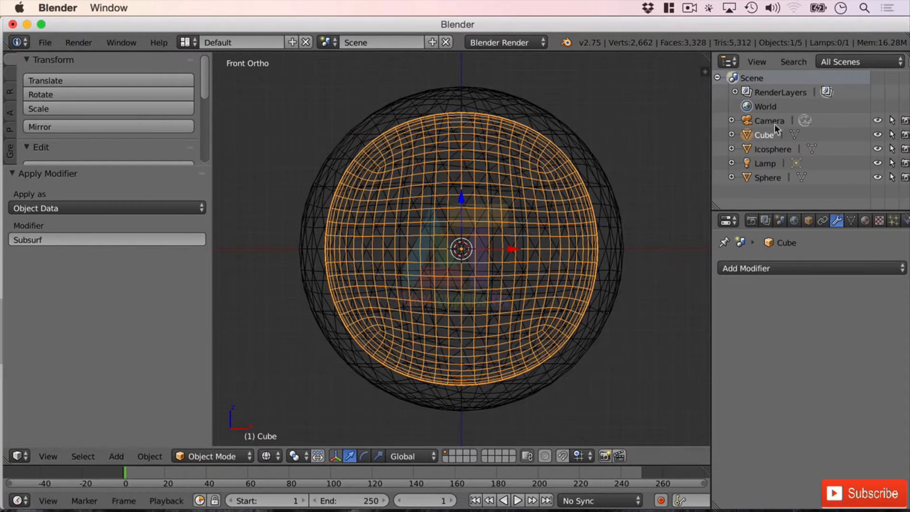
# Scale the cube uniformly to about 1.176 to match the spheres
pyautogui.press('s')
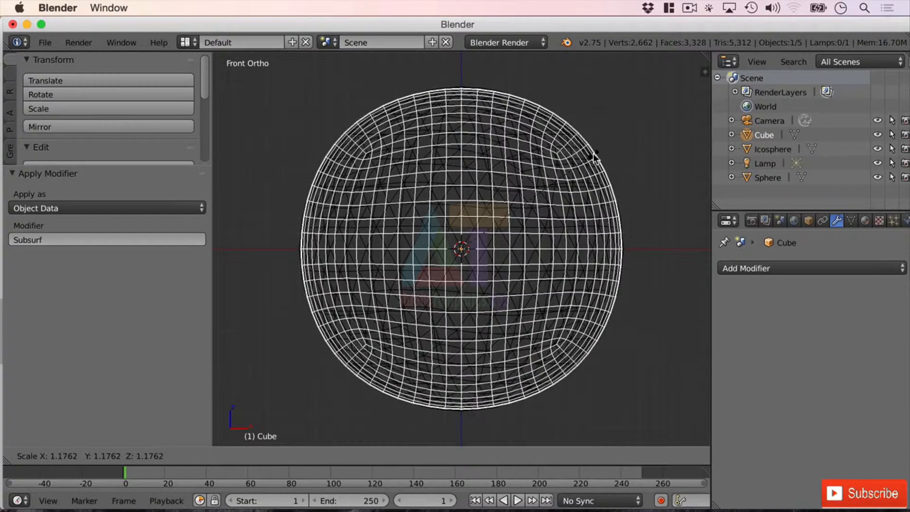
pyautogui.click(593, 153)
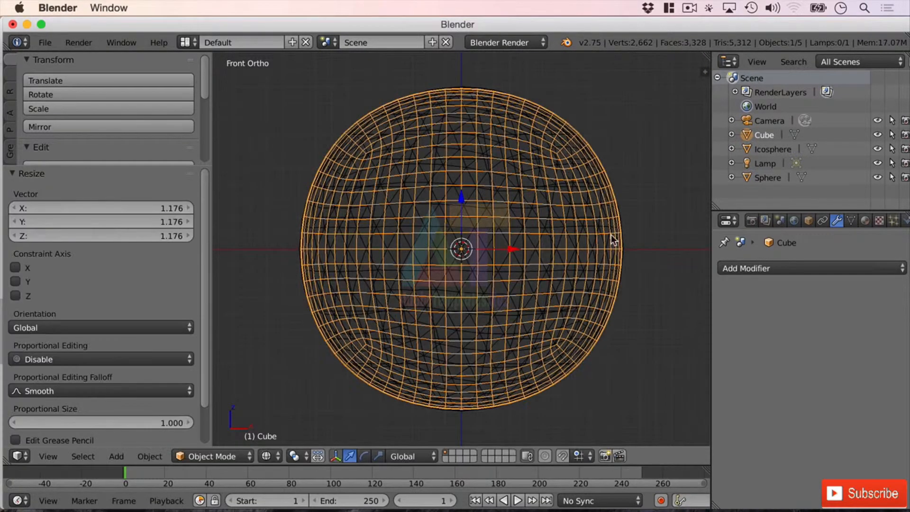
pyautogui.scroll(-3, 629, 249)
pyautogui.scroll(3, 629, 250)
# Hide the Icosphere and switch the viewport back to Solid shading
pyautogui.click(876, 149)
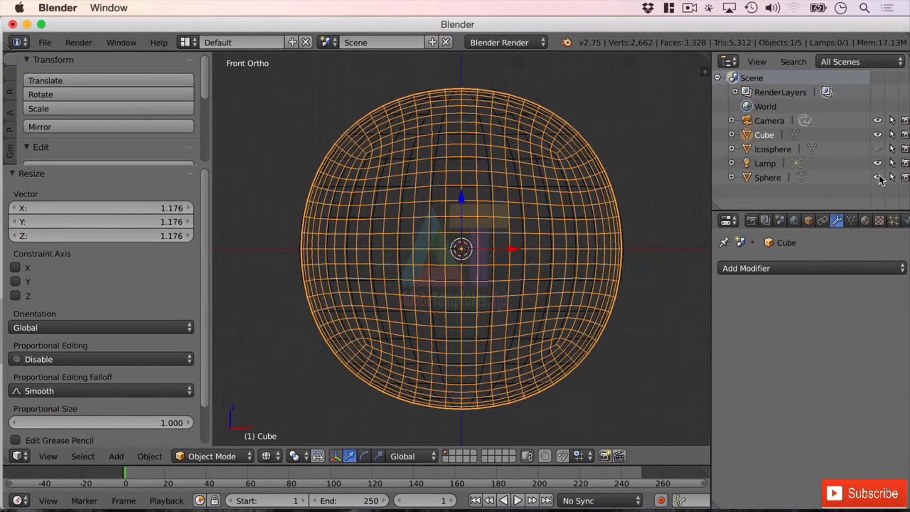
pyautogui.moveTo(578, 178); pyautogui.dragTo(542, 207, button='middle')
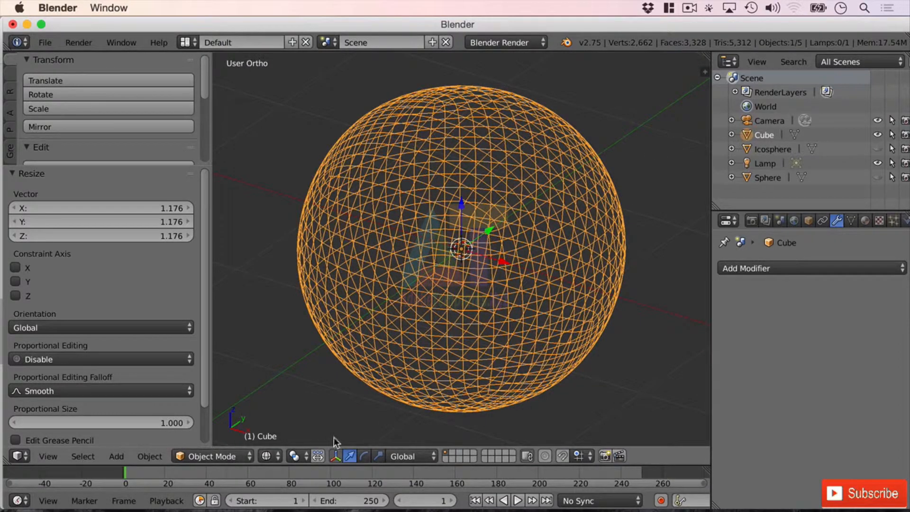
pyautogui.click(266, 456)
pyautogui.click(287, 407)
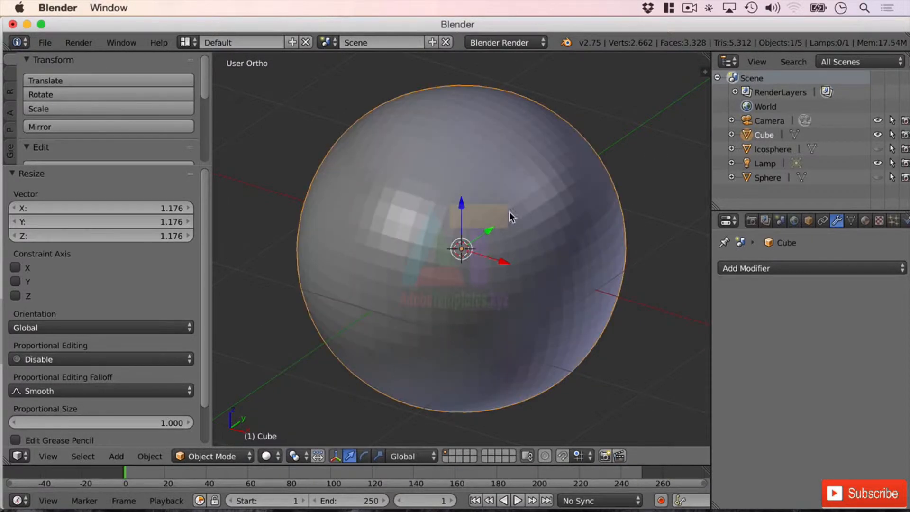
# Enter Edit Mode on the subdivided cube to inspect its mesh
pyautogui.press('Tab')
pyautogui.scroll(5, 562, 193)
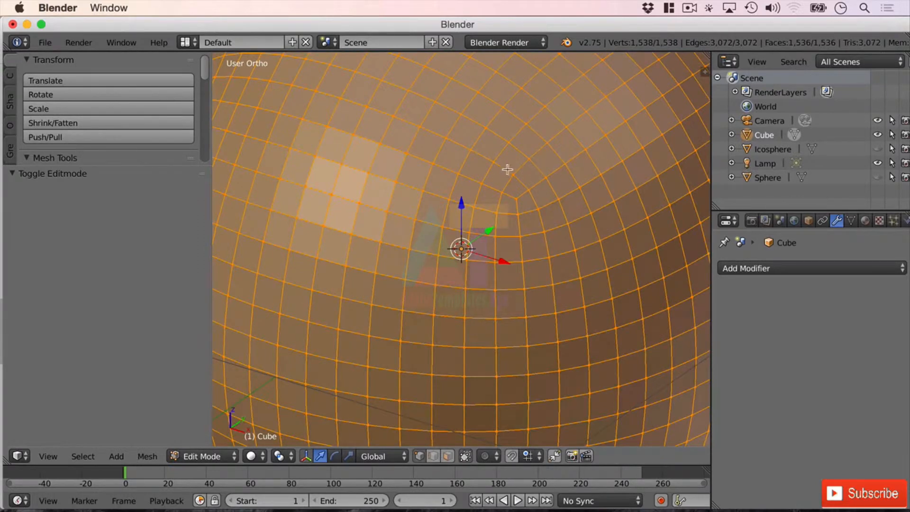
# Zoom and orbit around the subdivided cube in Edit Mode to examine its spherical mesh topology
pyautogui.scroll(-5, 462, 277)
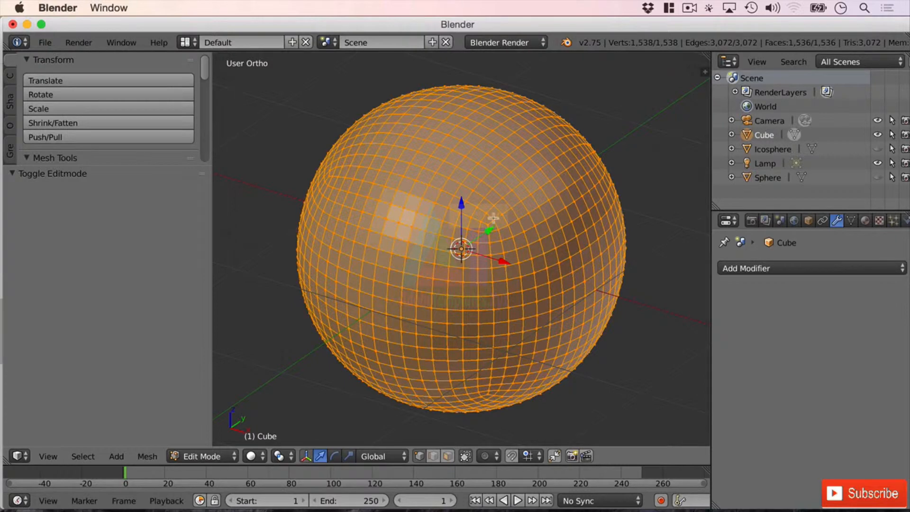
pyautogui.scroll(5, 487, 243)
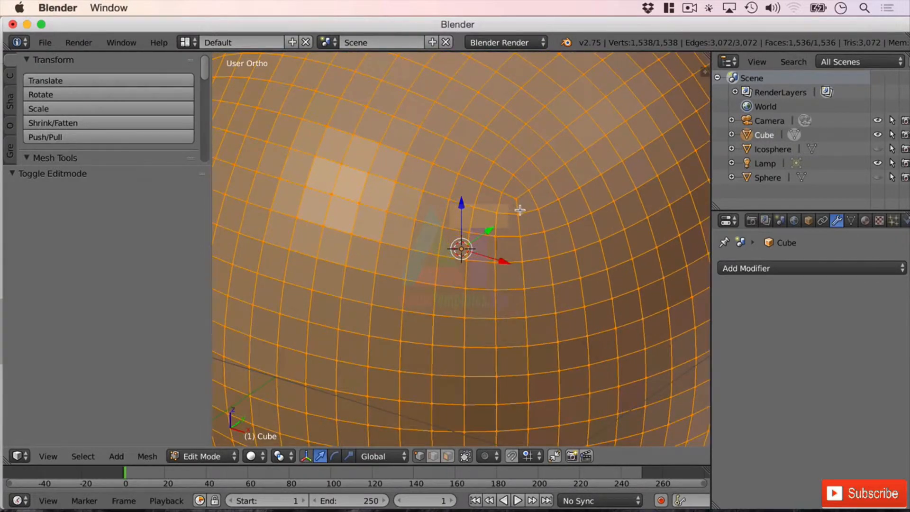
pyautogui.scroll(-5, 521, 260)
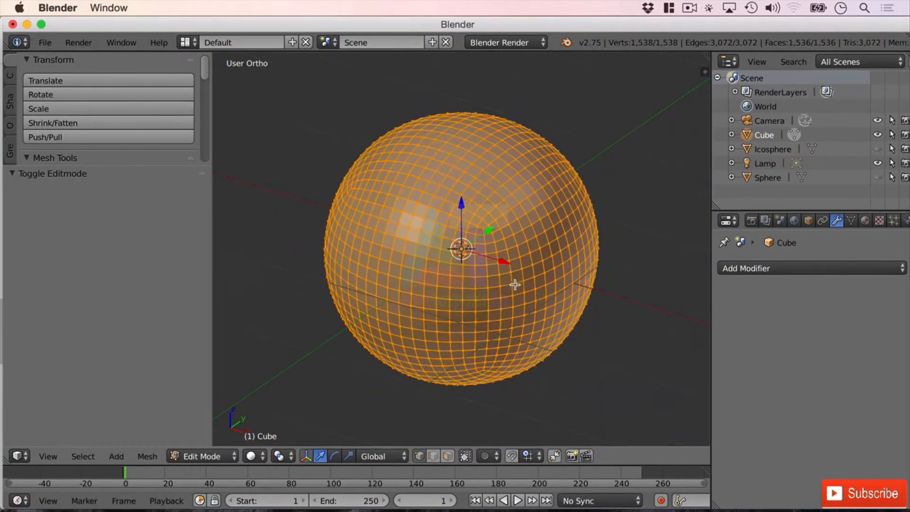
pyautogui.moveTo(426, 334); pyautogui.dragTo(471, 307, button='middle')
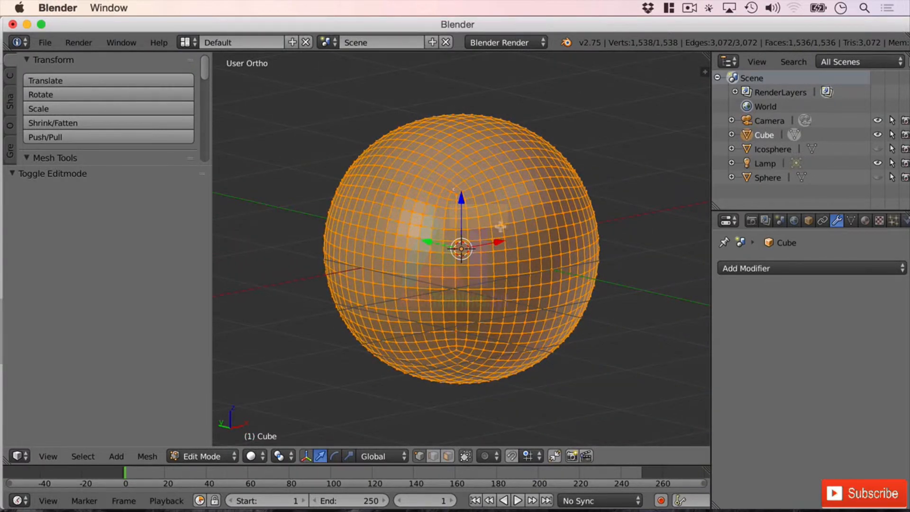
pyautogui.scroll(2, 538, 251)
pyautogui.moveTo(556, 211)
pyautogui.mouseDown(button='middle')
pyautogui.moveTo(552, 232)
pyautogui.moveTo(545, 205)
pyautogui.mouseUp(button='middle')
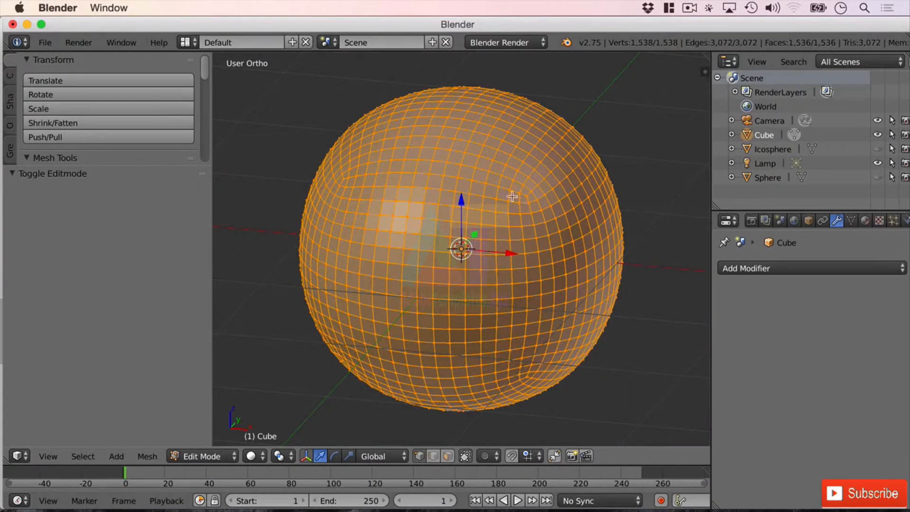
pyautogui.moveTo(484, 312)
pyautogui.mouseDown(button='middle')
pyautogui.moveTo(534, 260)
pyautogui.moveTo(500, 308)
pyautogui.mouseUp(button='middle')
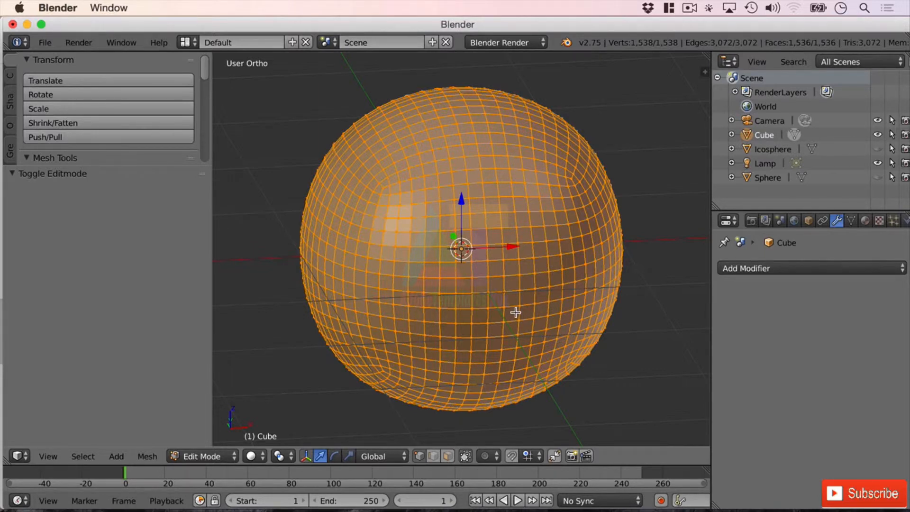
pyautogui.moveTo(508, 314); pyautogui.dragTo(510, 291, button='middle')
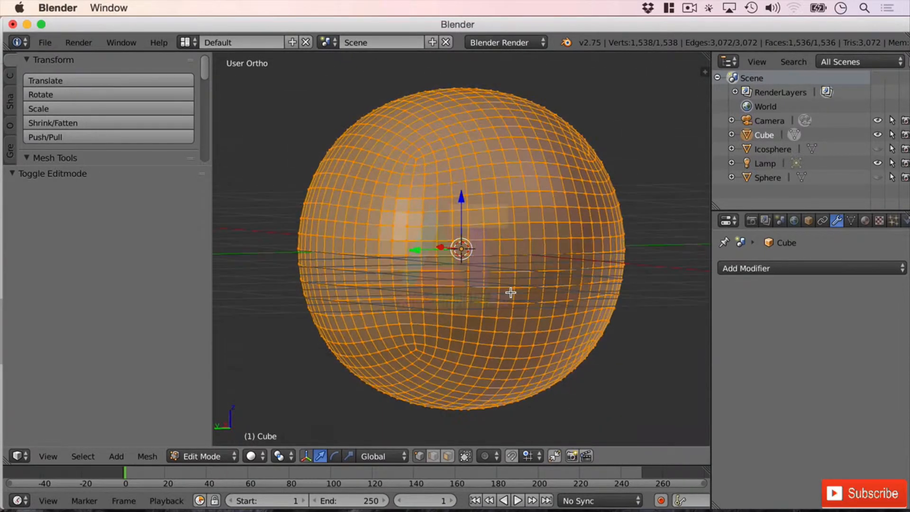